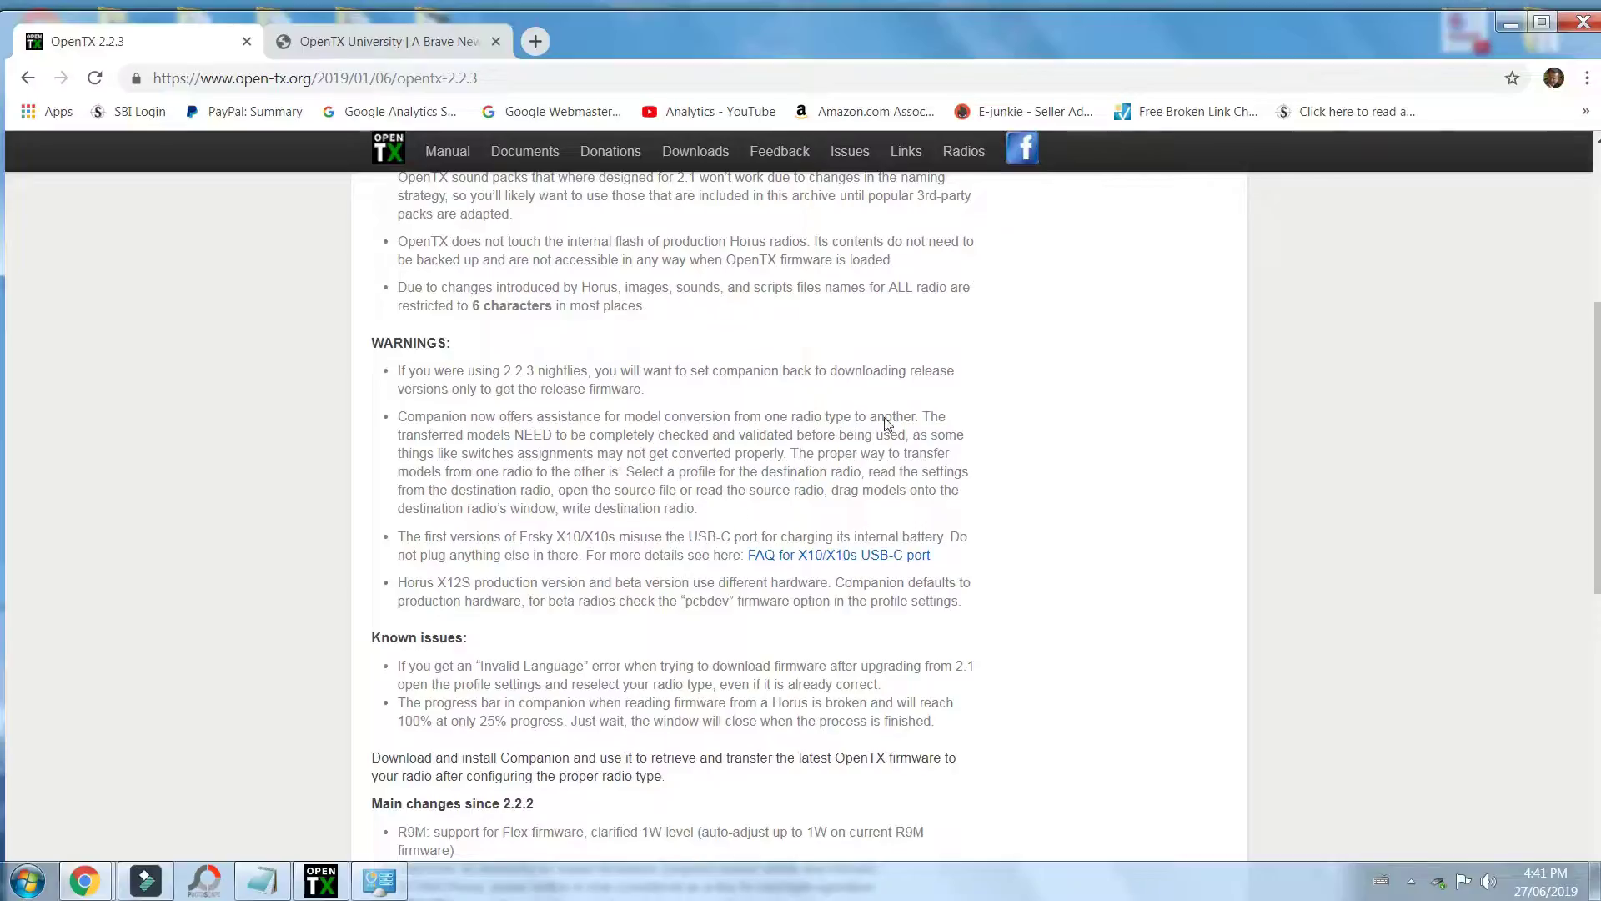
Step: Read through the OpenTX 2.2.3 release notes, from the warnings and known issues down to the download links
scroll(709, 609, "down", 1)
scroll(709, 613, "down", 4)
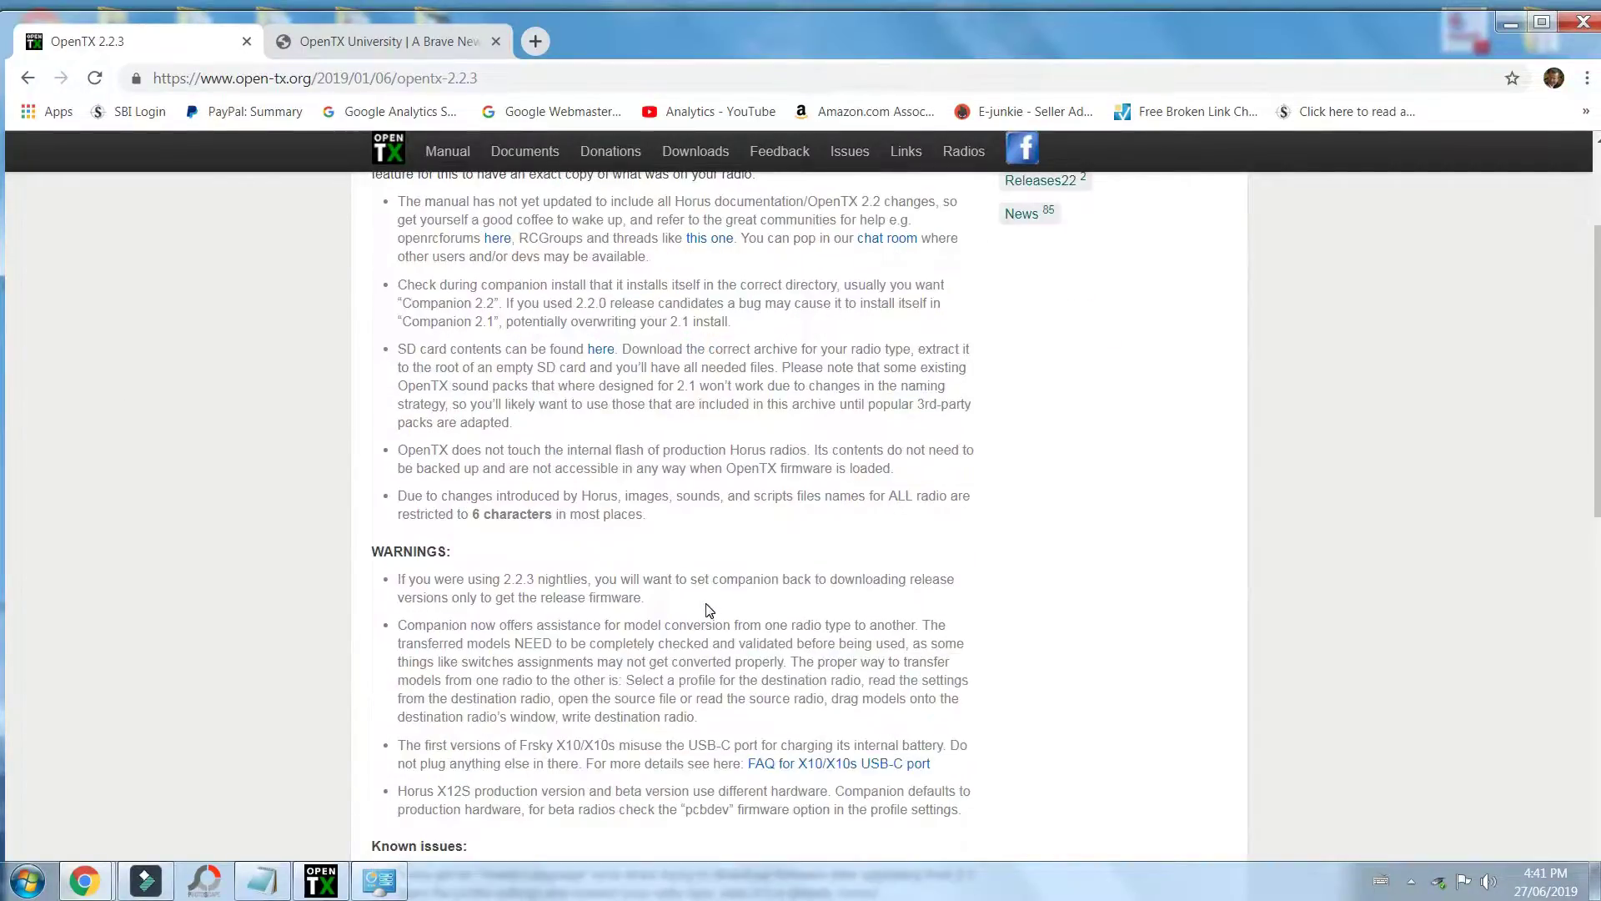
scroll(705, 593, "down", 5)
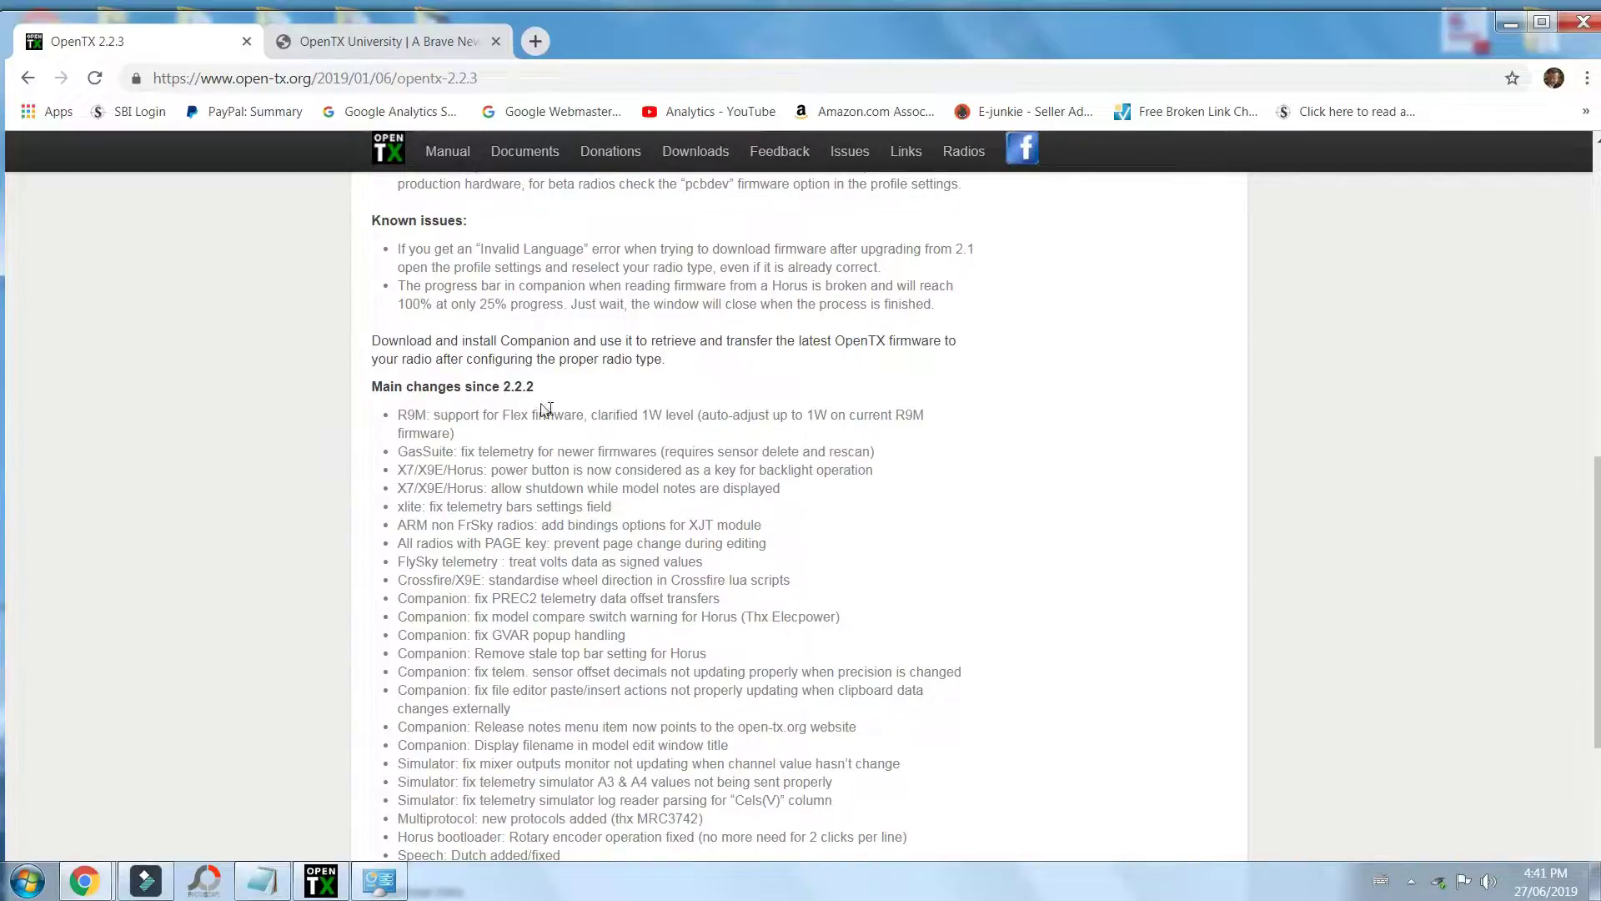
scroll(617, 440, "down", 5)
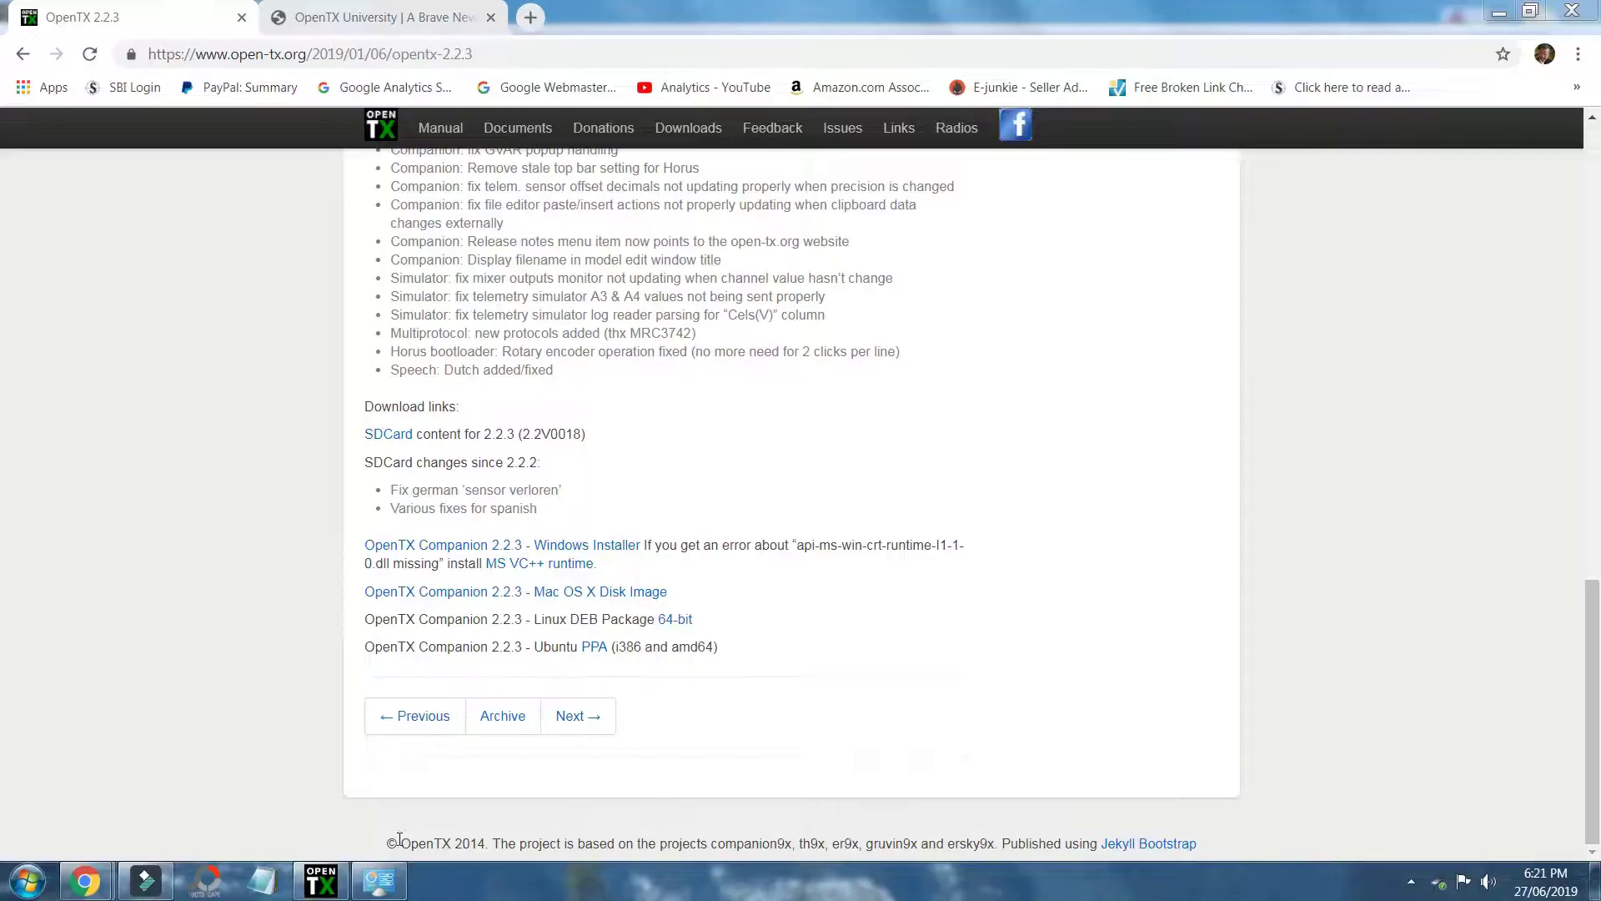
Step: Switch to Control Panel and check in Device Manager that the radio's STM32 bootloader is listed under the Universal Serial Bus devices
mouse_move(394, 886)
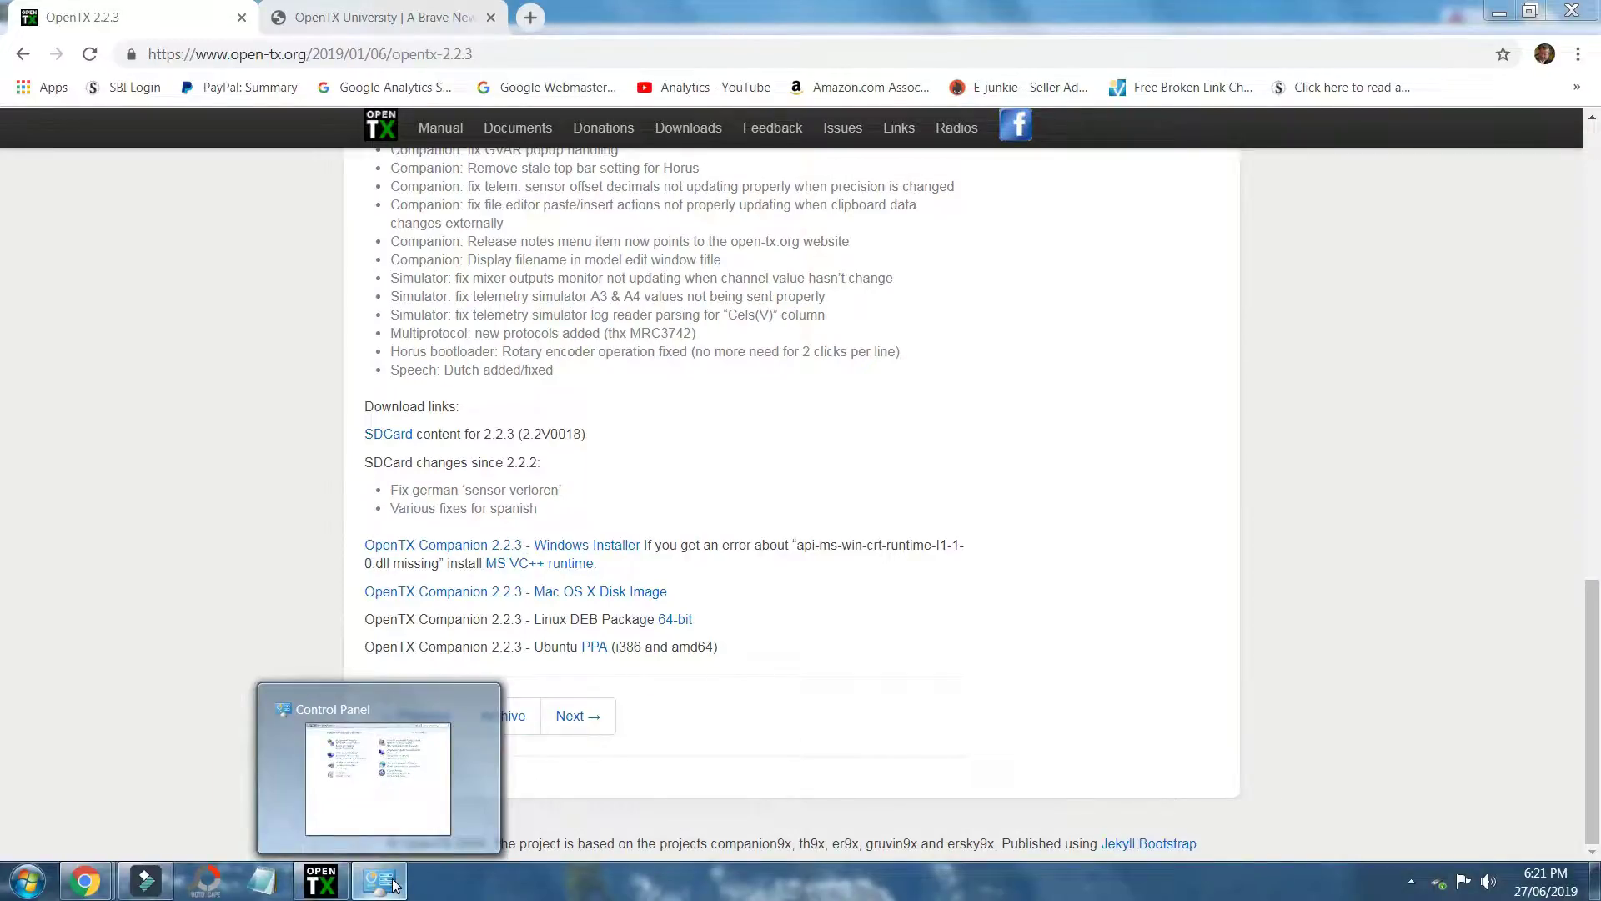
left_click(395, 885)
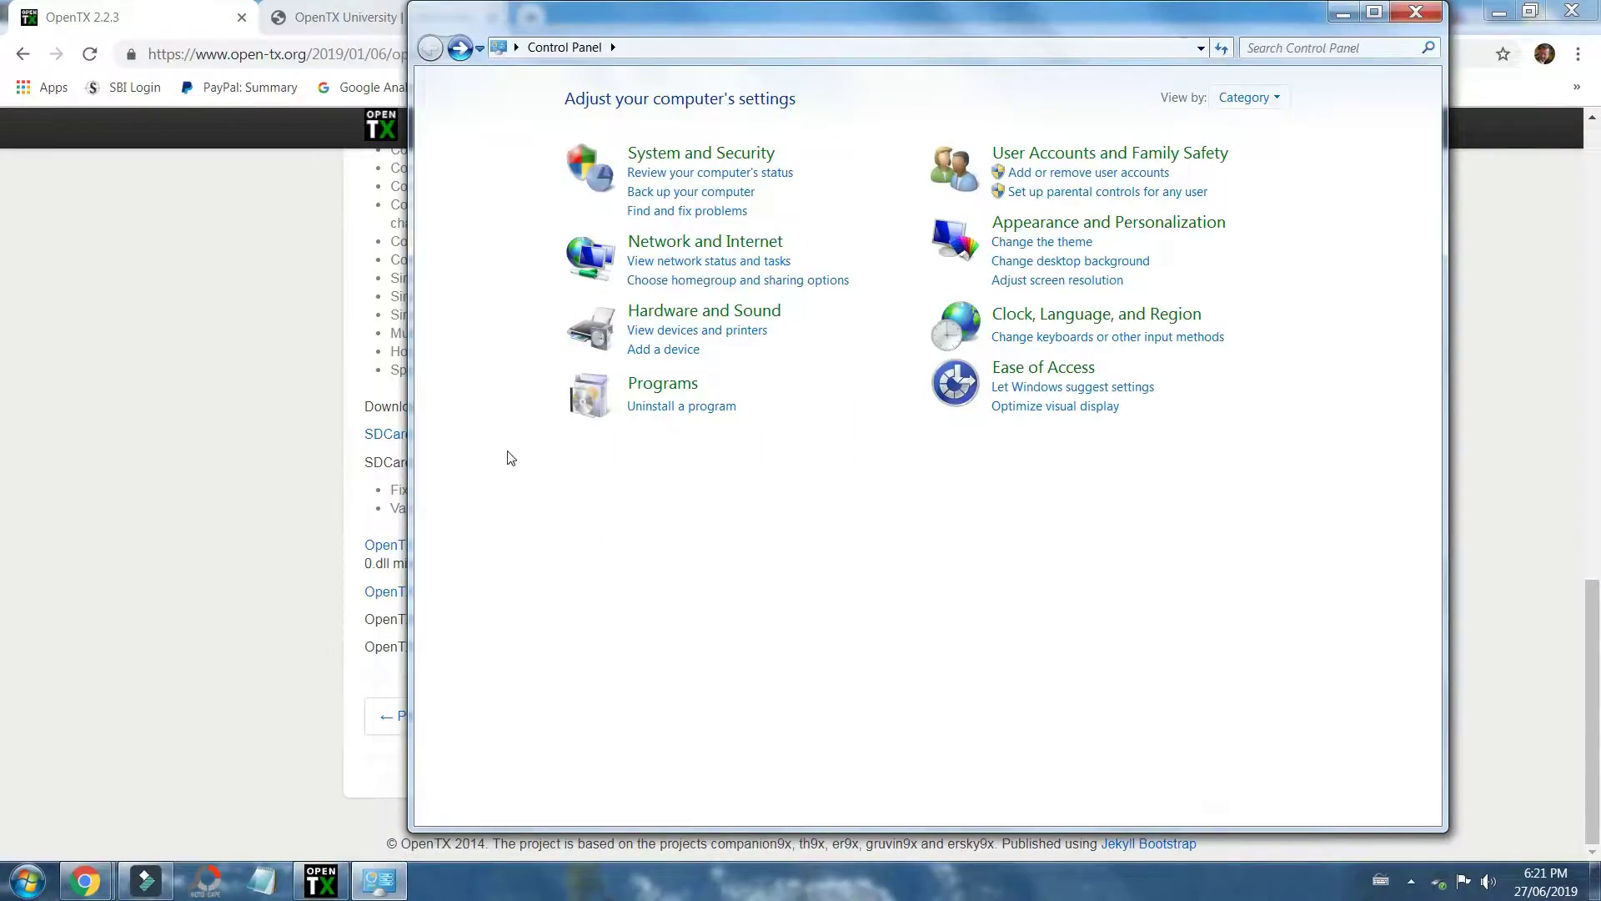
left_click(720, 316)
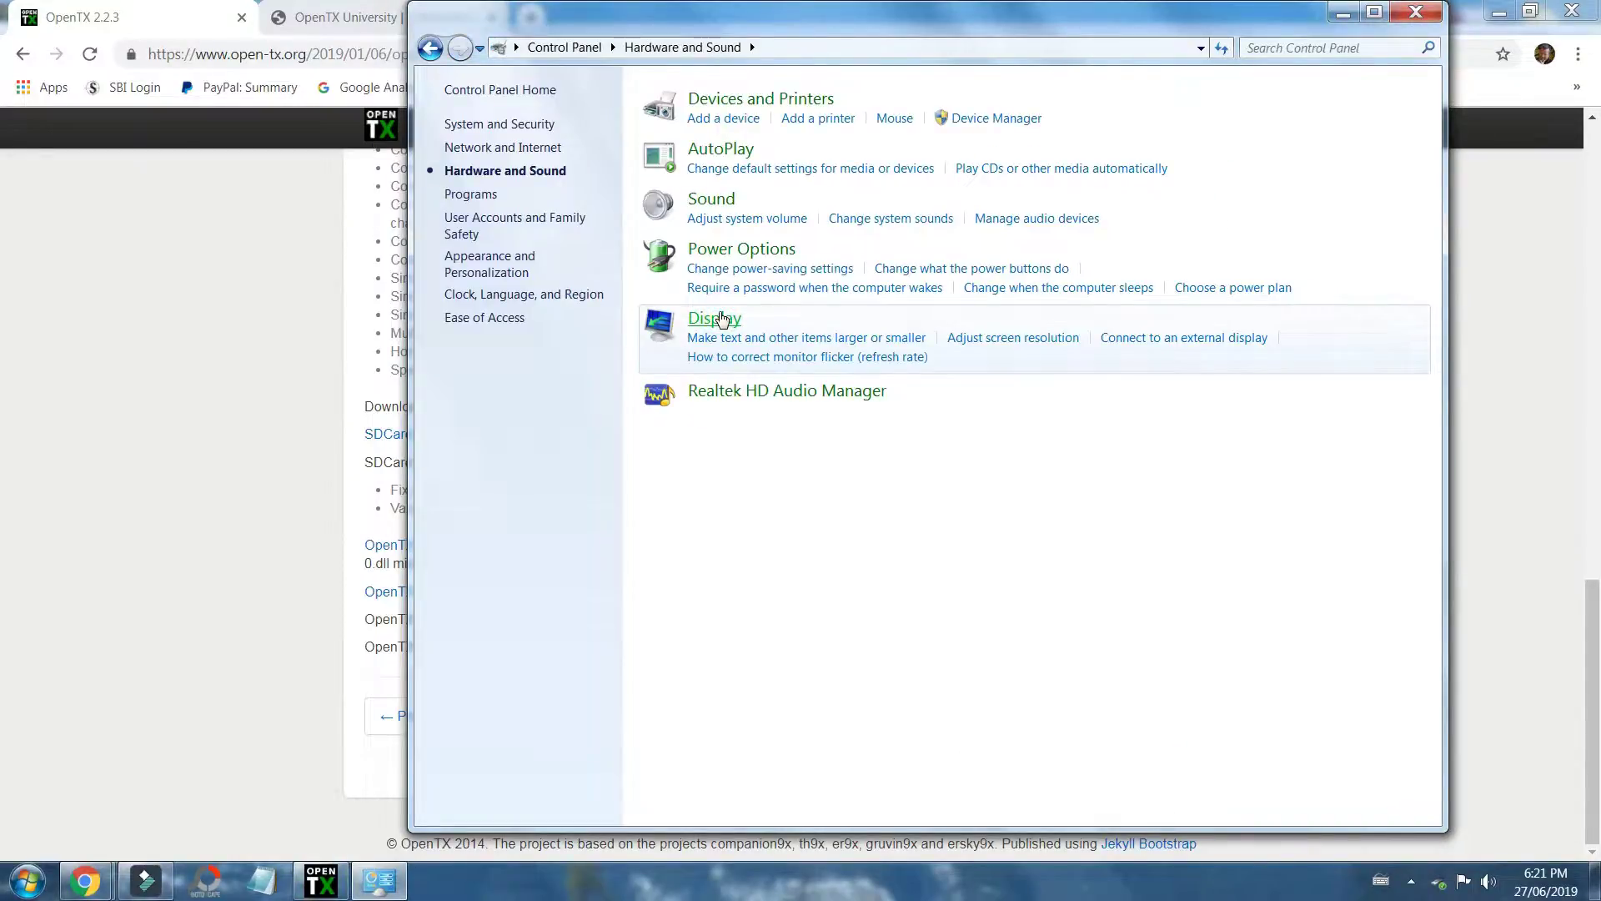
left_click(1001, 121)
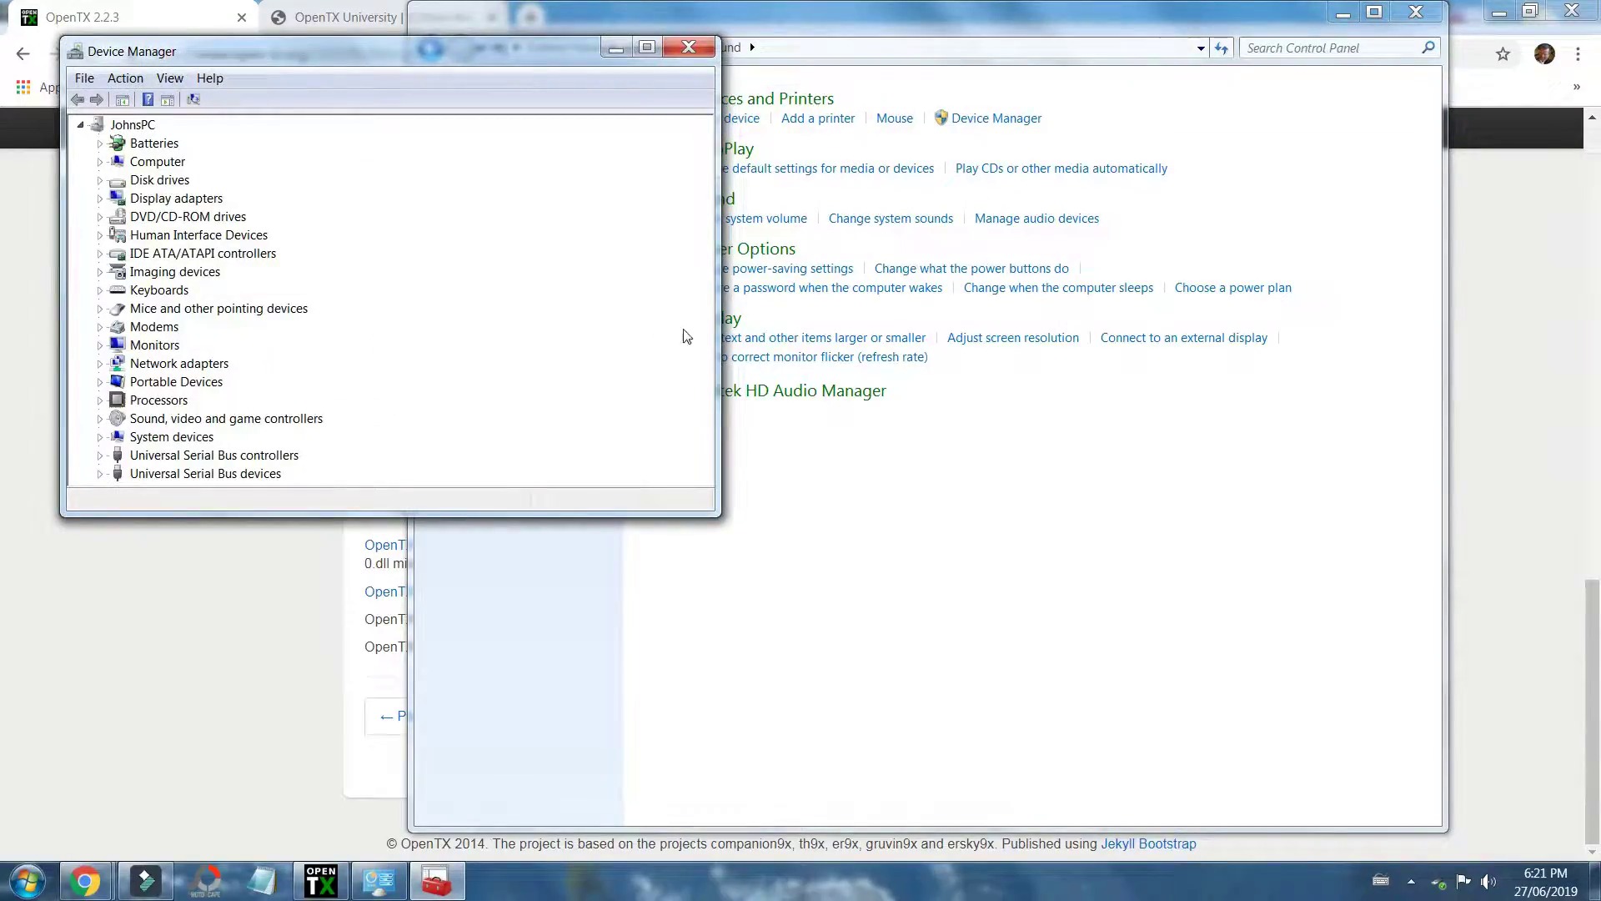
double_click(148, 474)
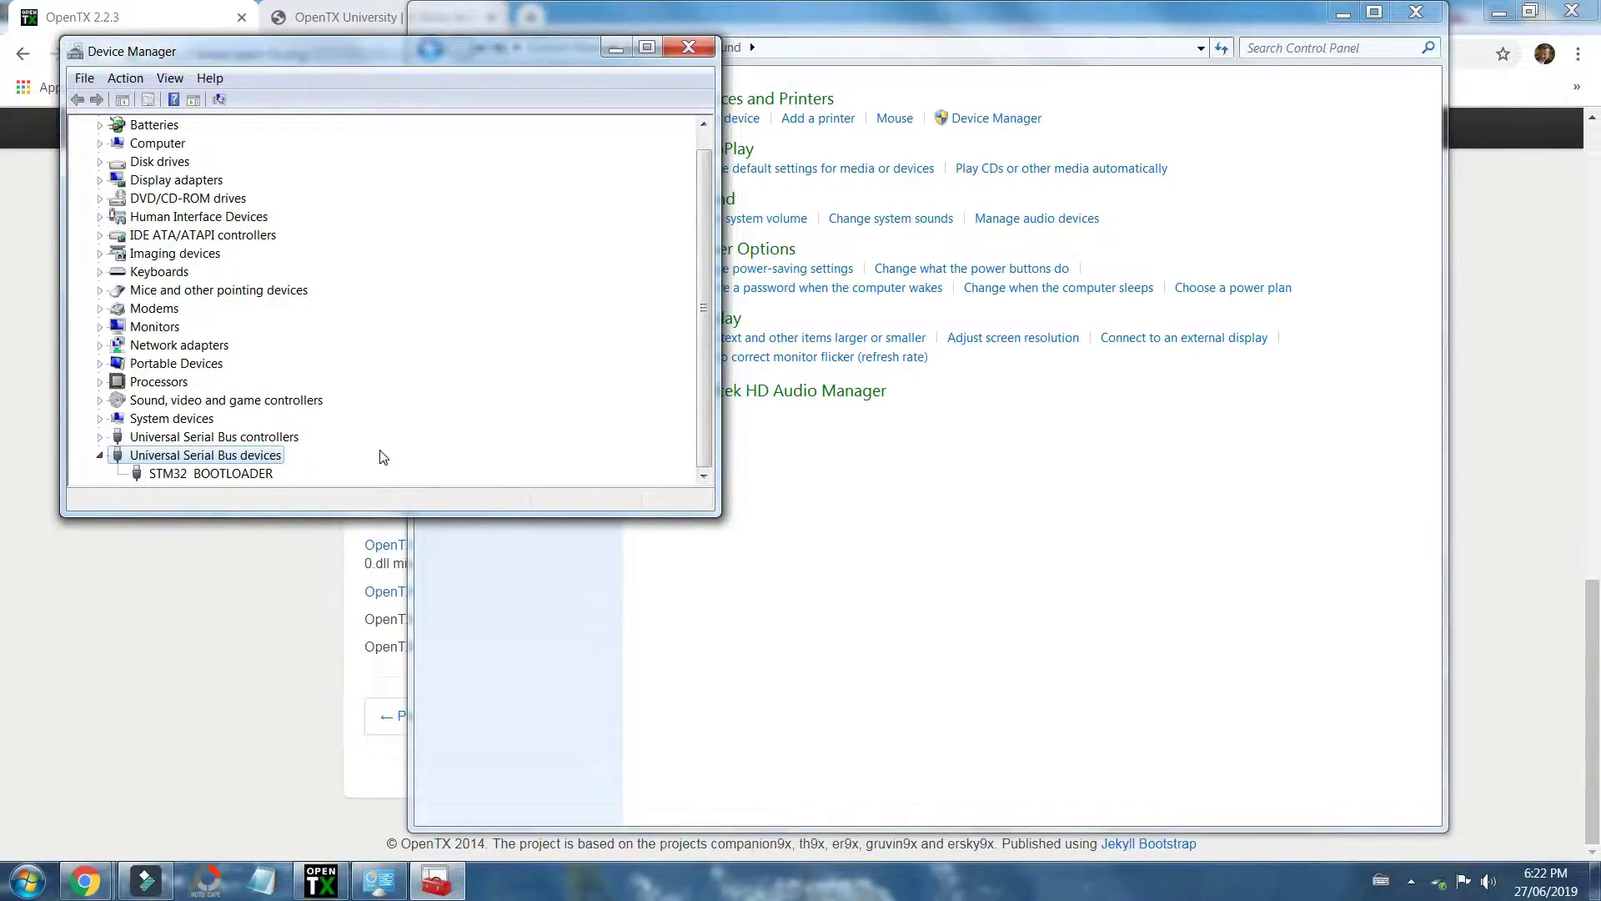
left_click(691, 48)
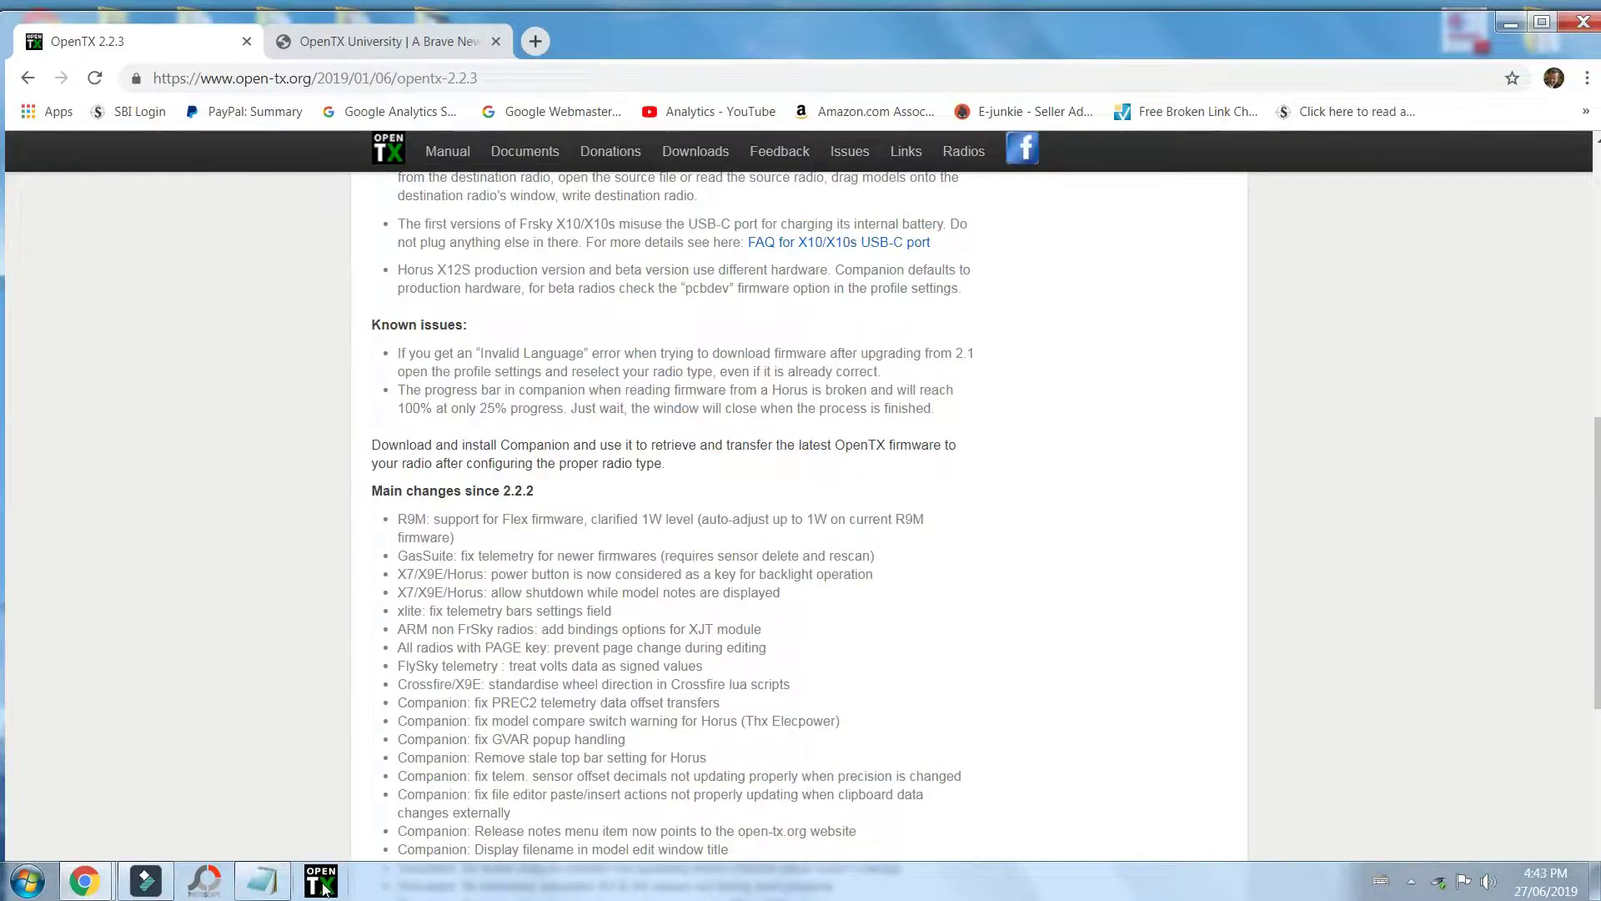
Step: Switch to OpenTX Companion and download the 2.2.3 update, saving the companion-windows-2.2.3 installer in the personal user folder
left_click(322, 883)
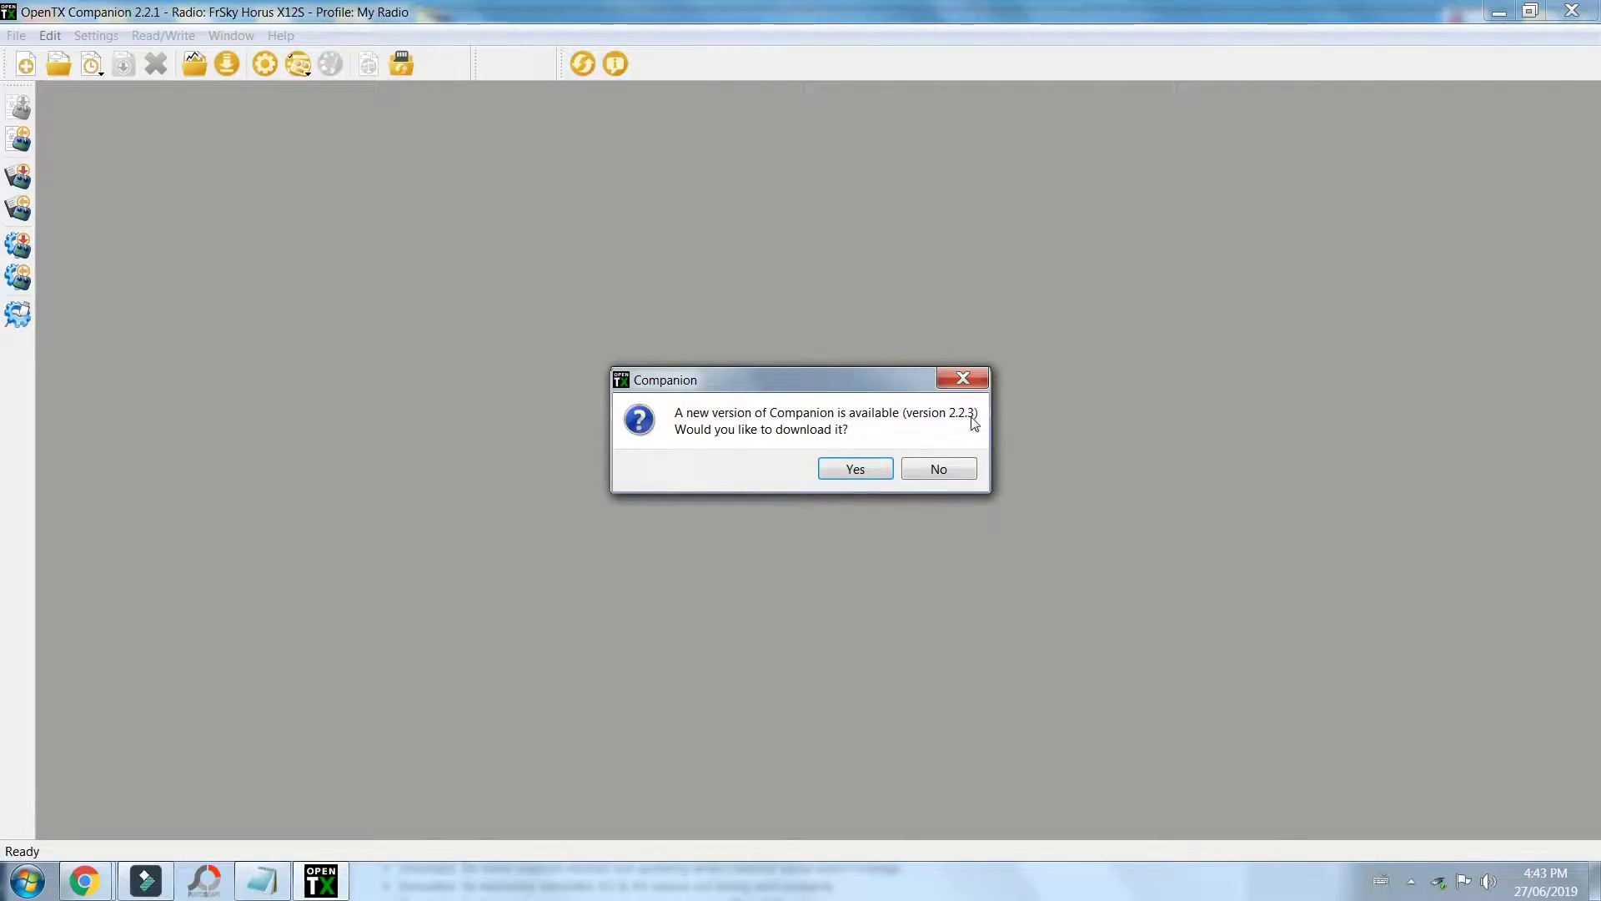
left_click(853, 465)
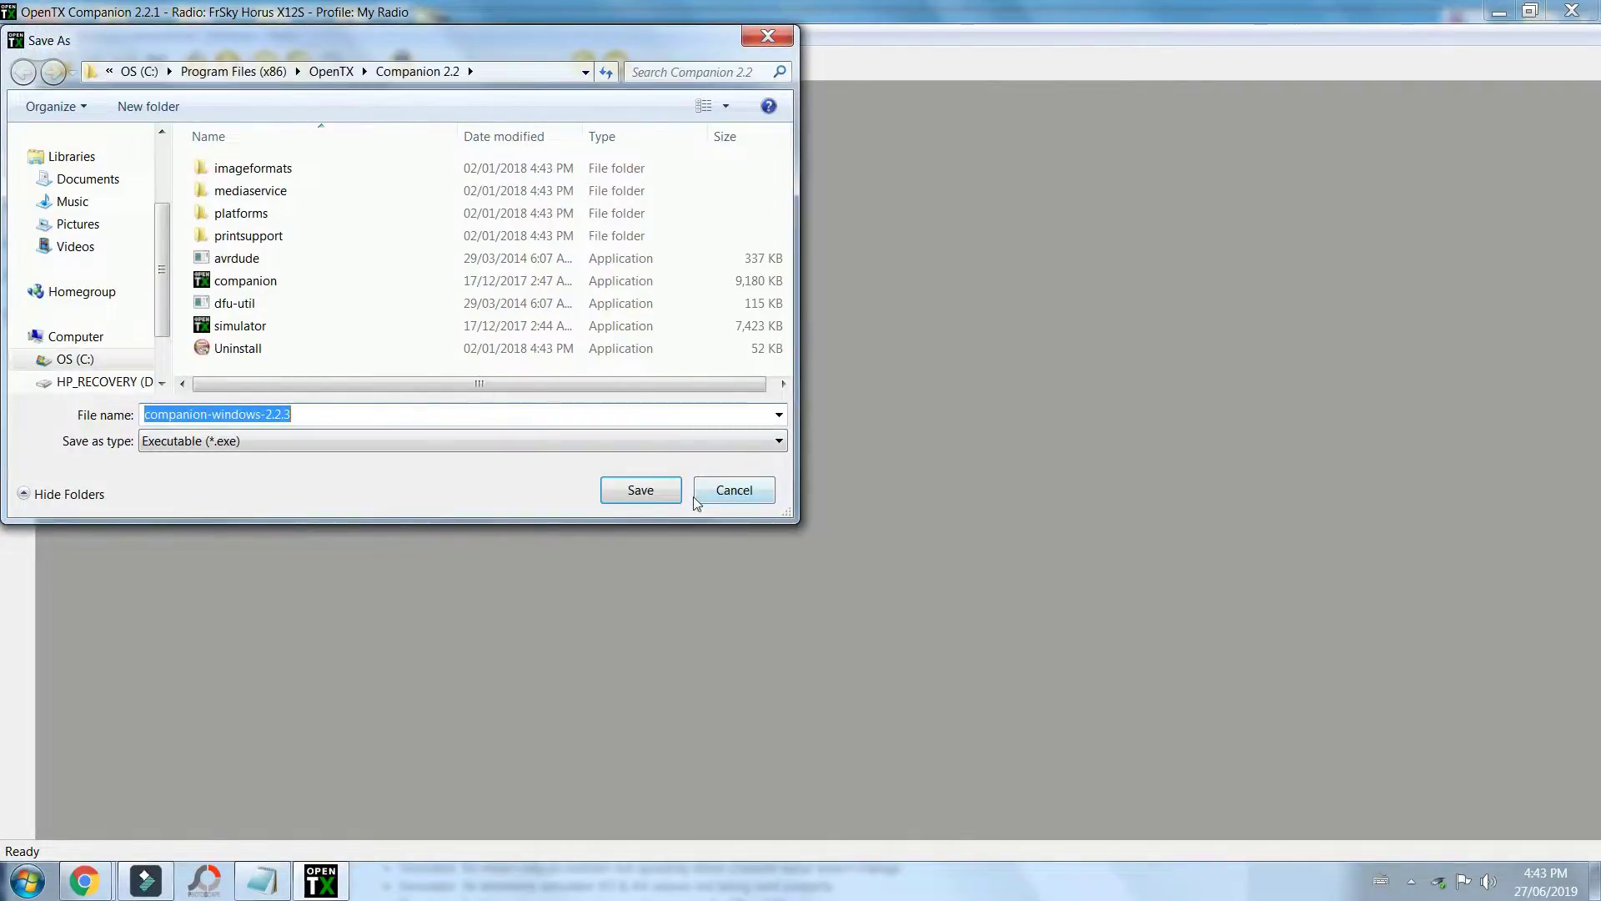
left_click(622, 492)
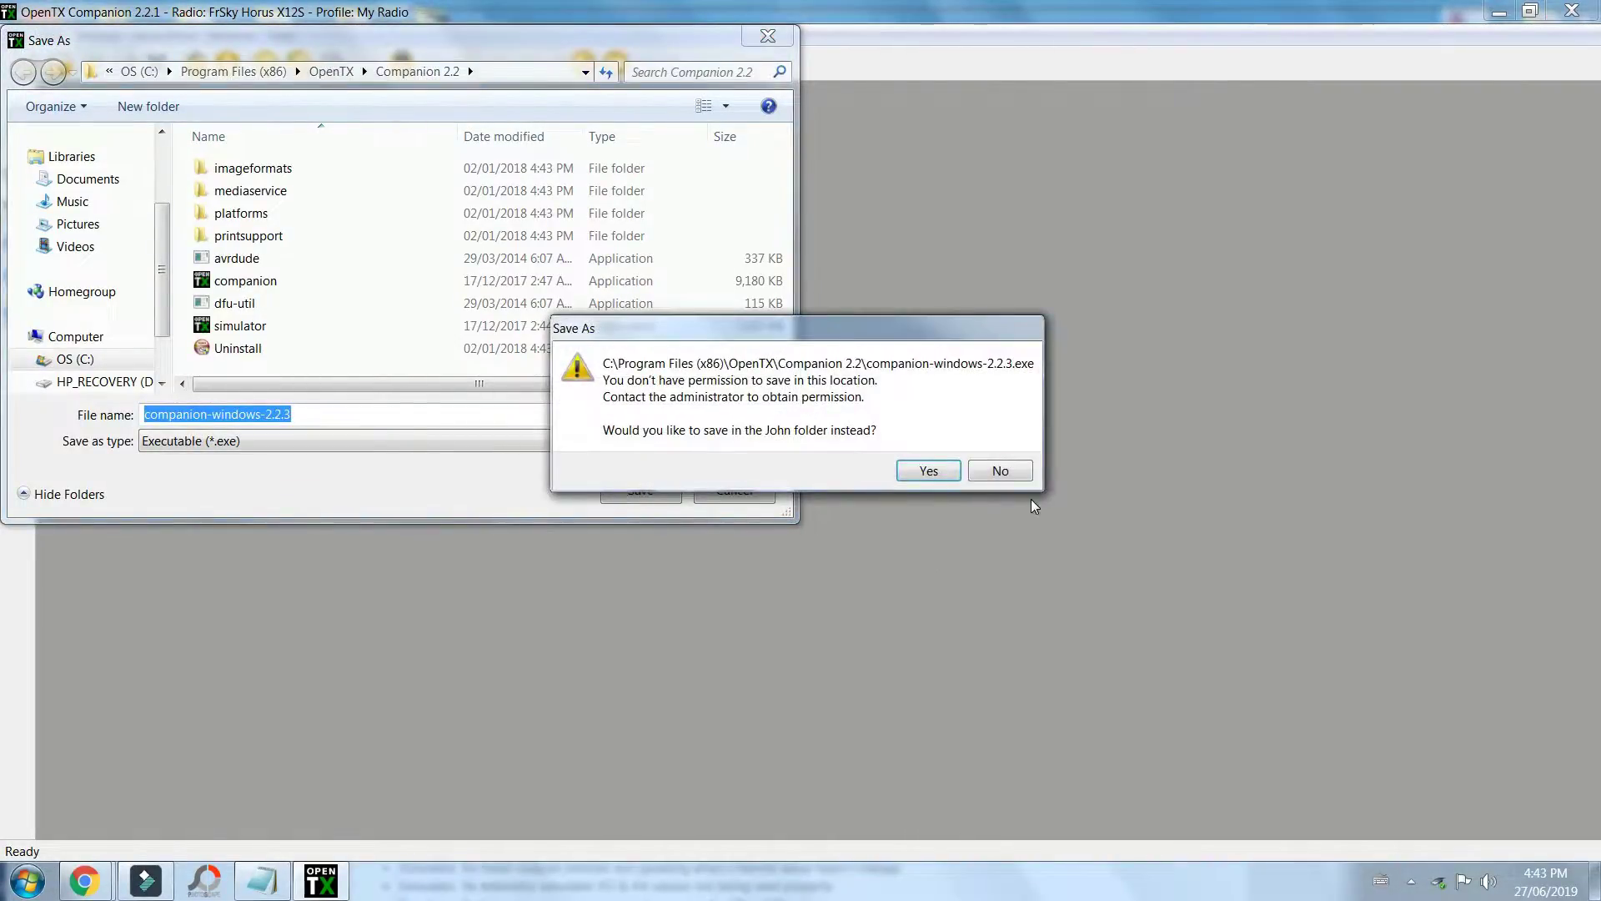
left_click(947, 472)
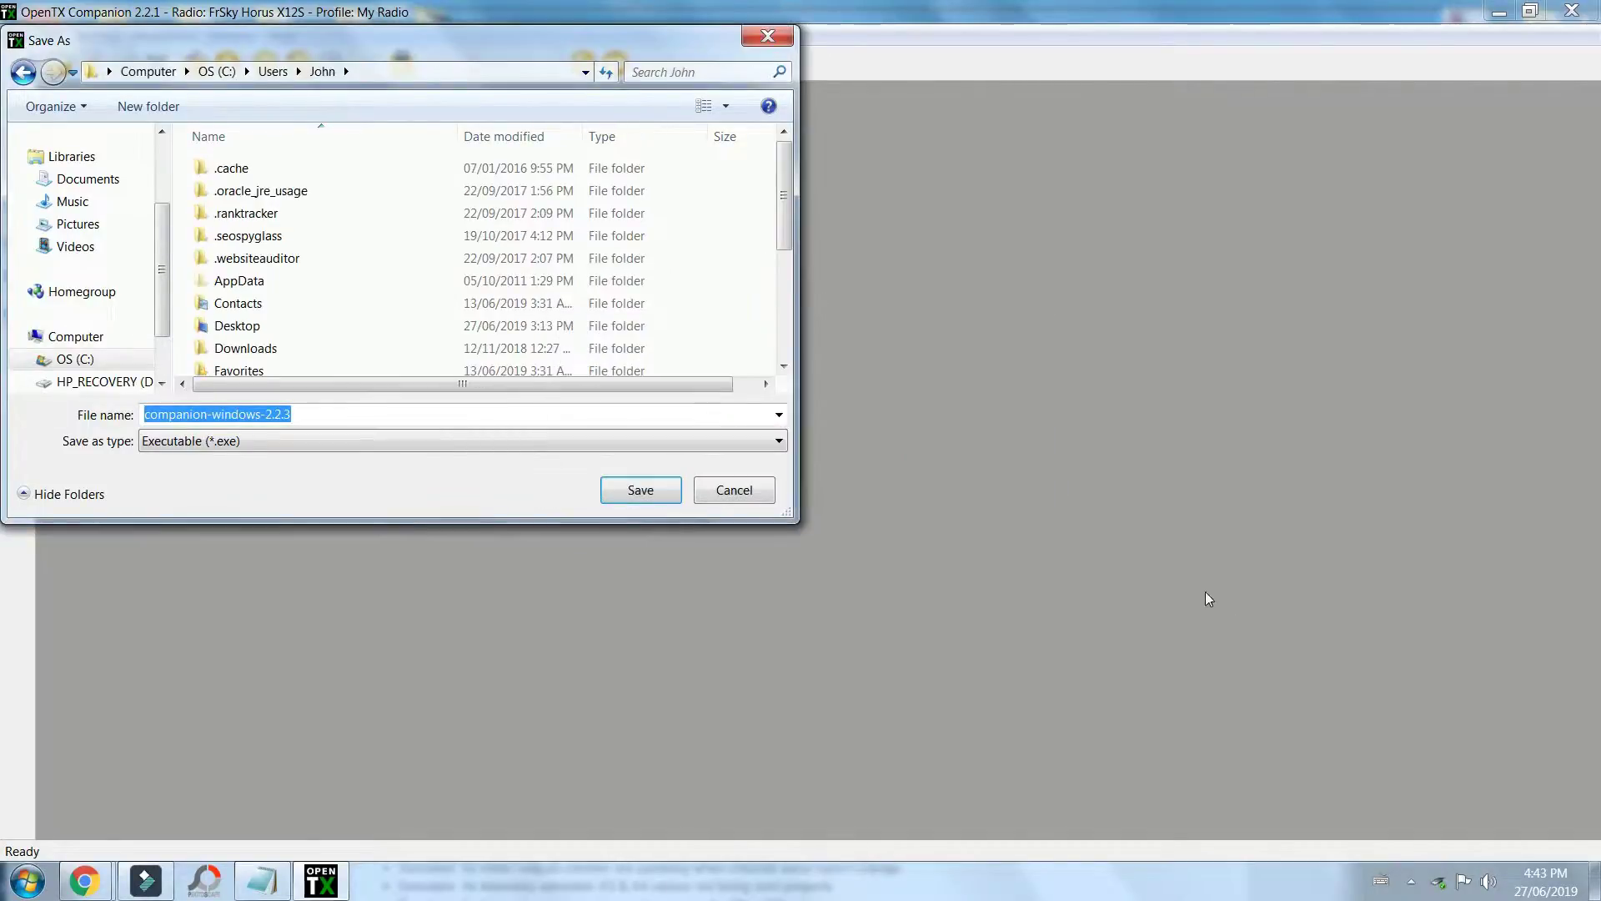
left_click(648, 496)
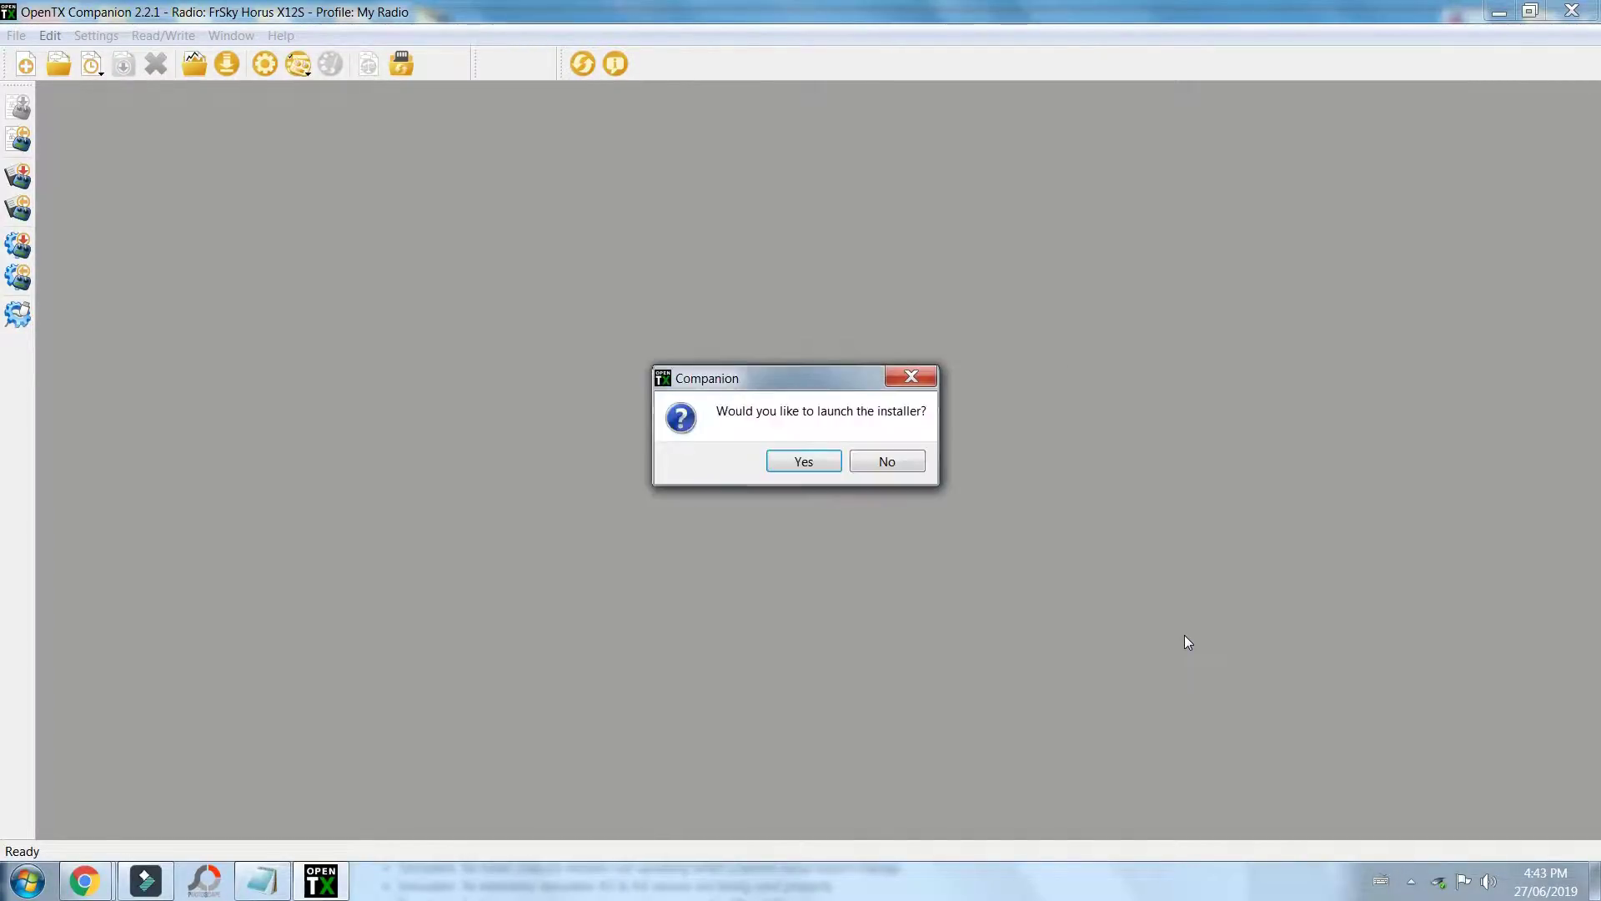
Step: Launch the installer, accept the license and install OpenTX Companion 2.2 with the default component, location and Start Menu folder, finishing by starting Companion
left_click(804, 462)
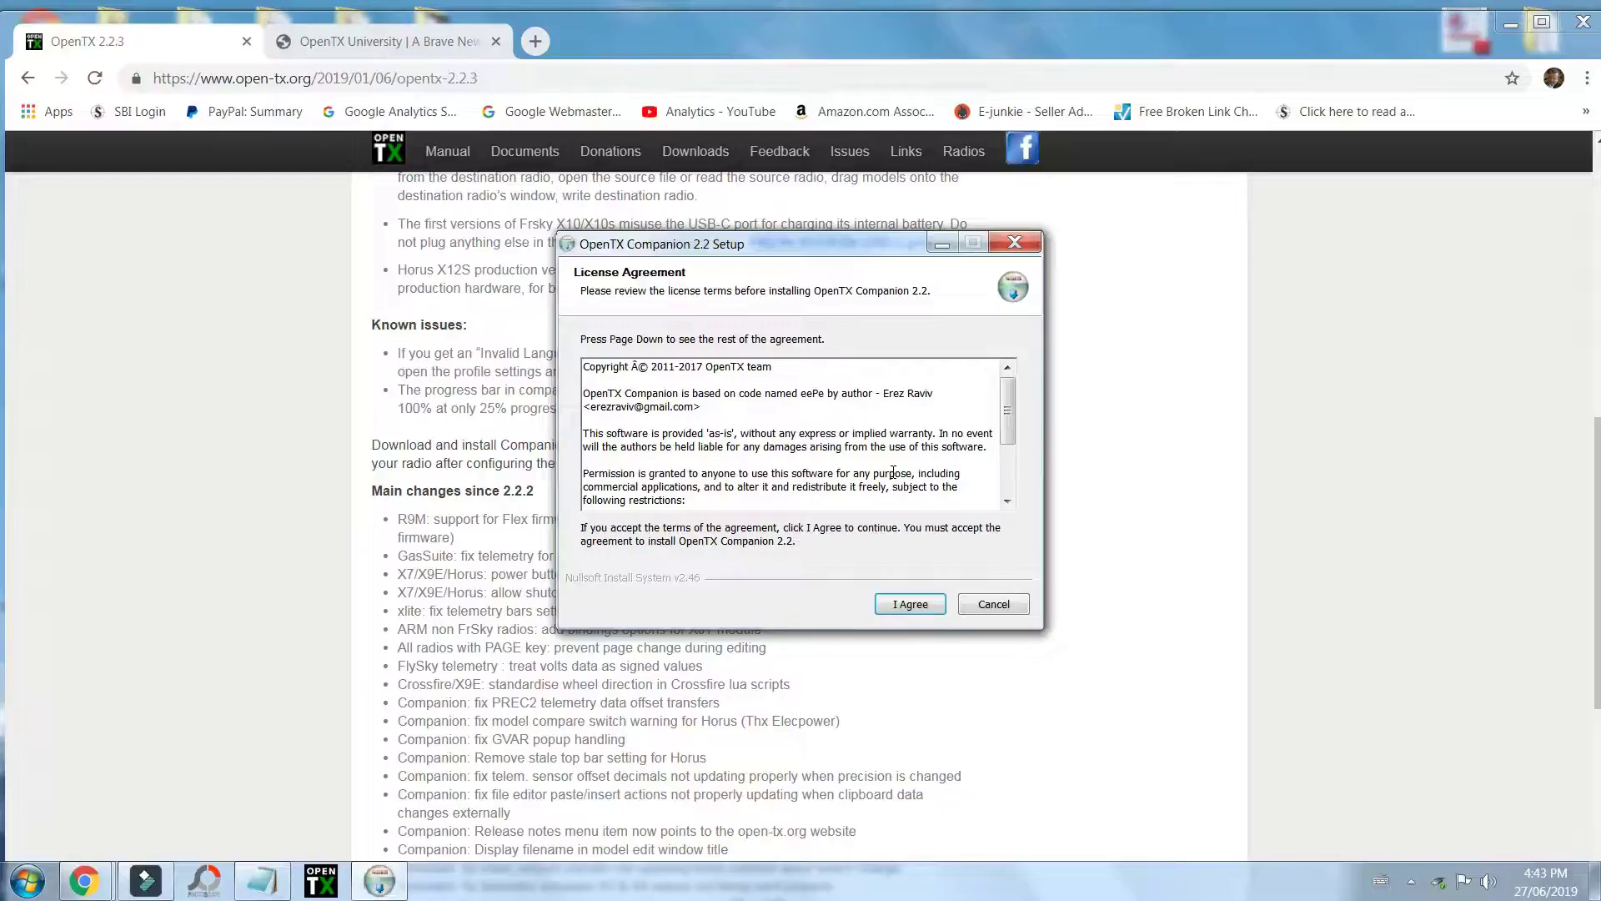
left_click(912, 599)
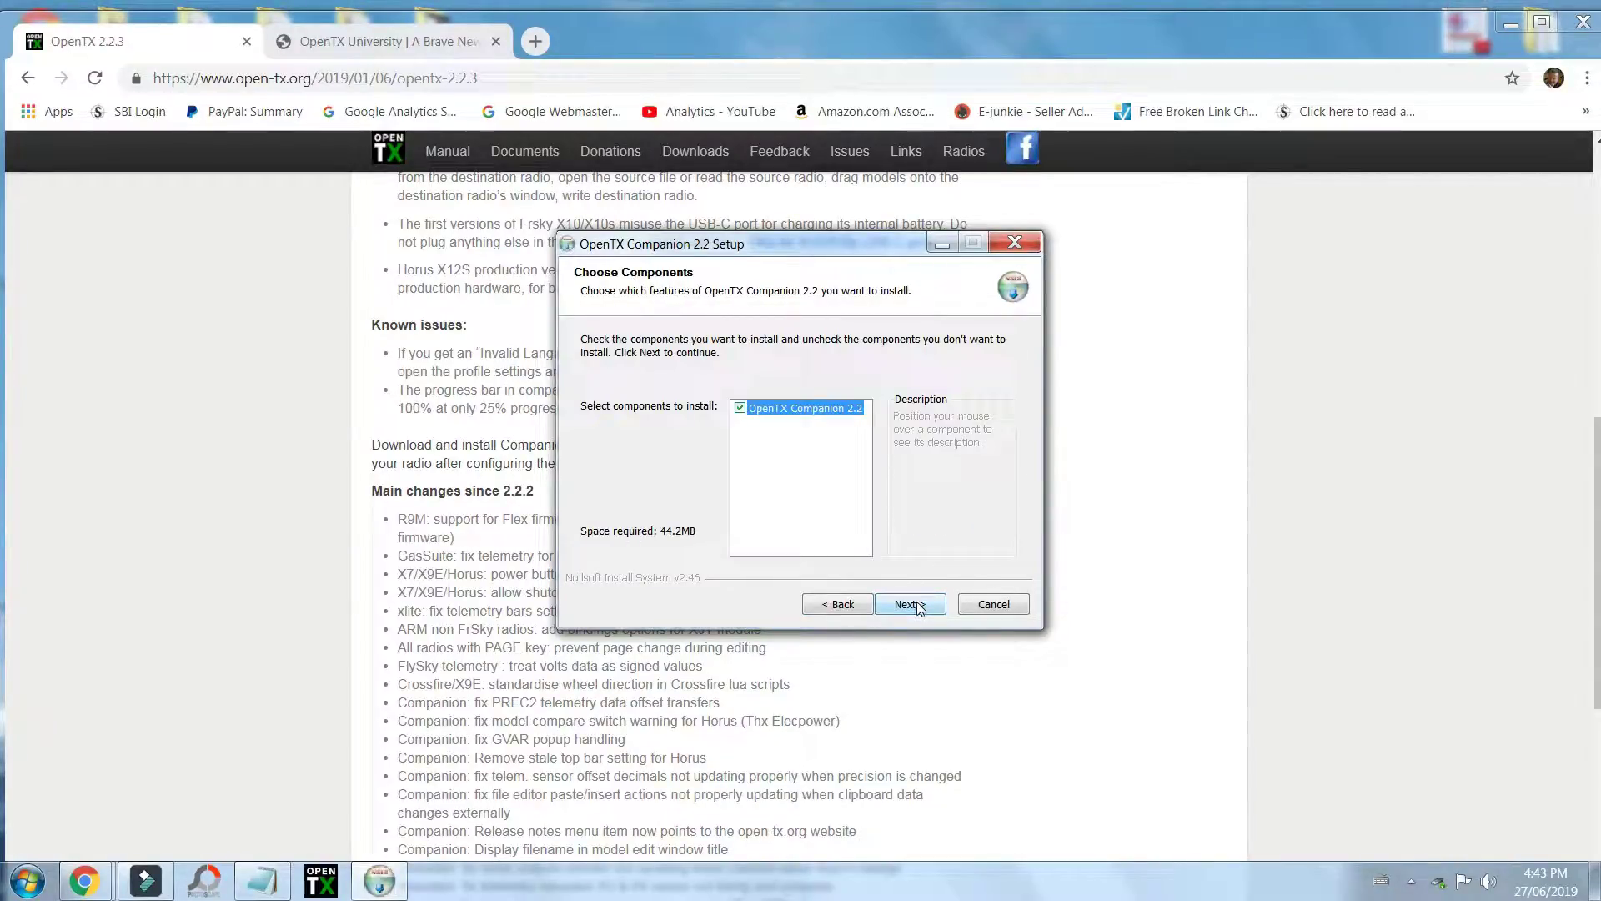
left_click(910, 604)
left_click(910, 604)
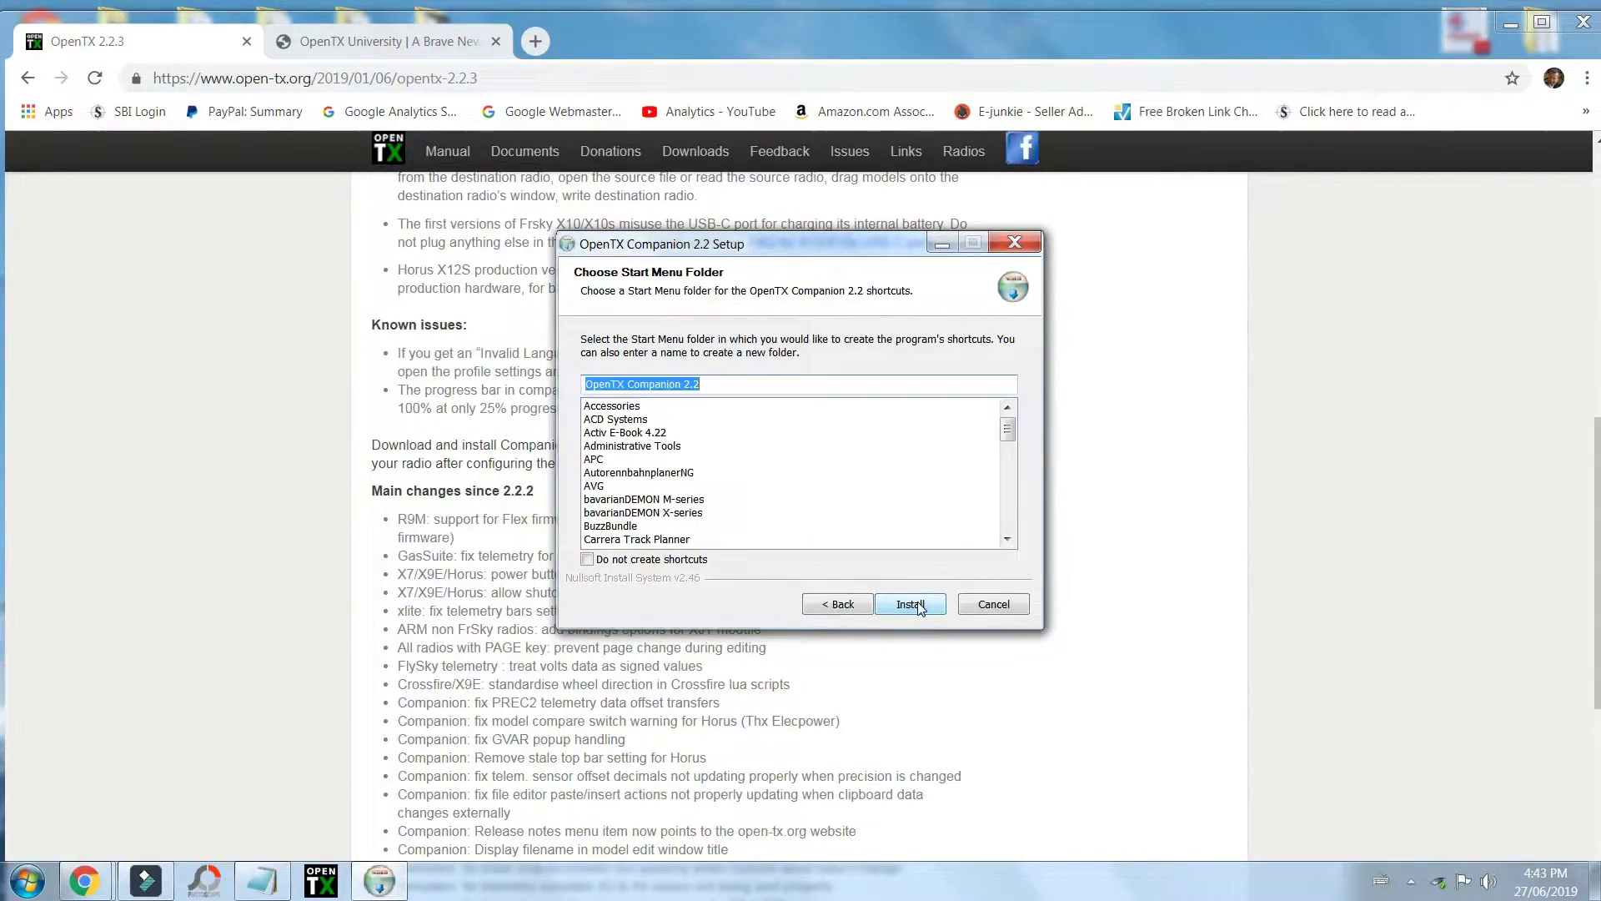
left_click(910, 604)
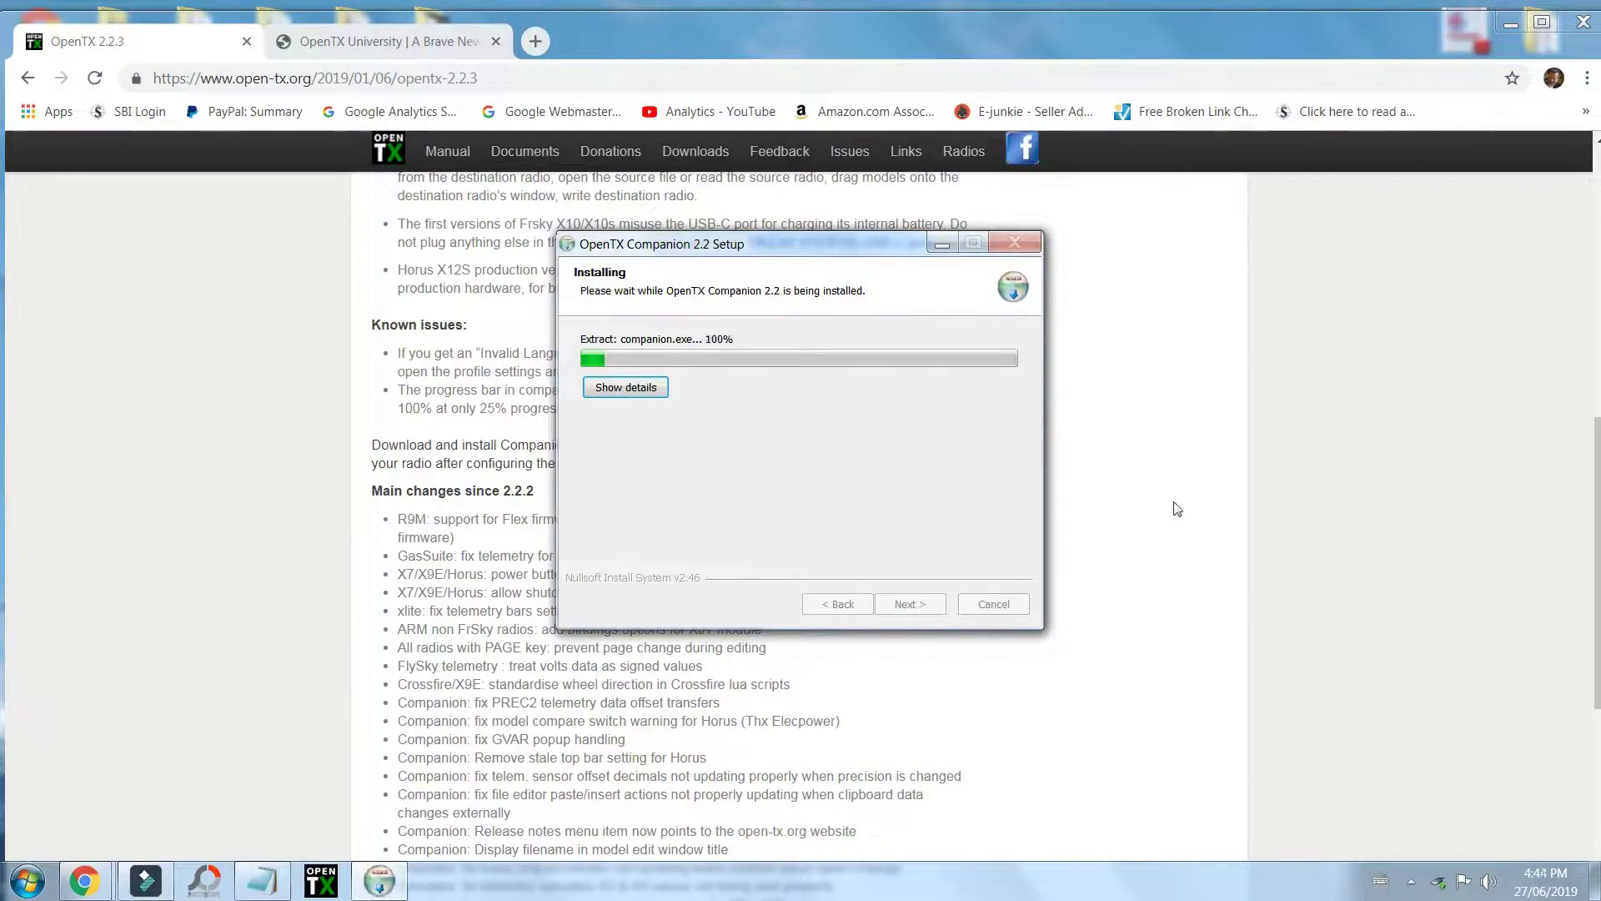
left_click(910, 604)
left_click(910, 604)
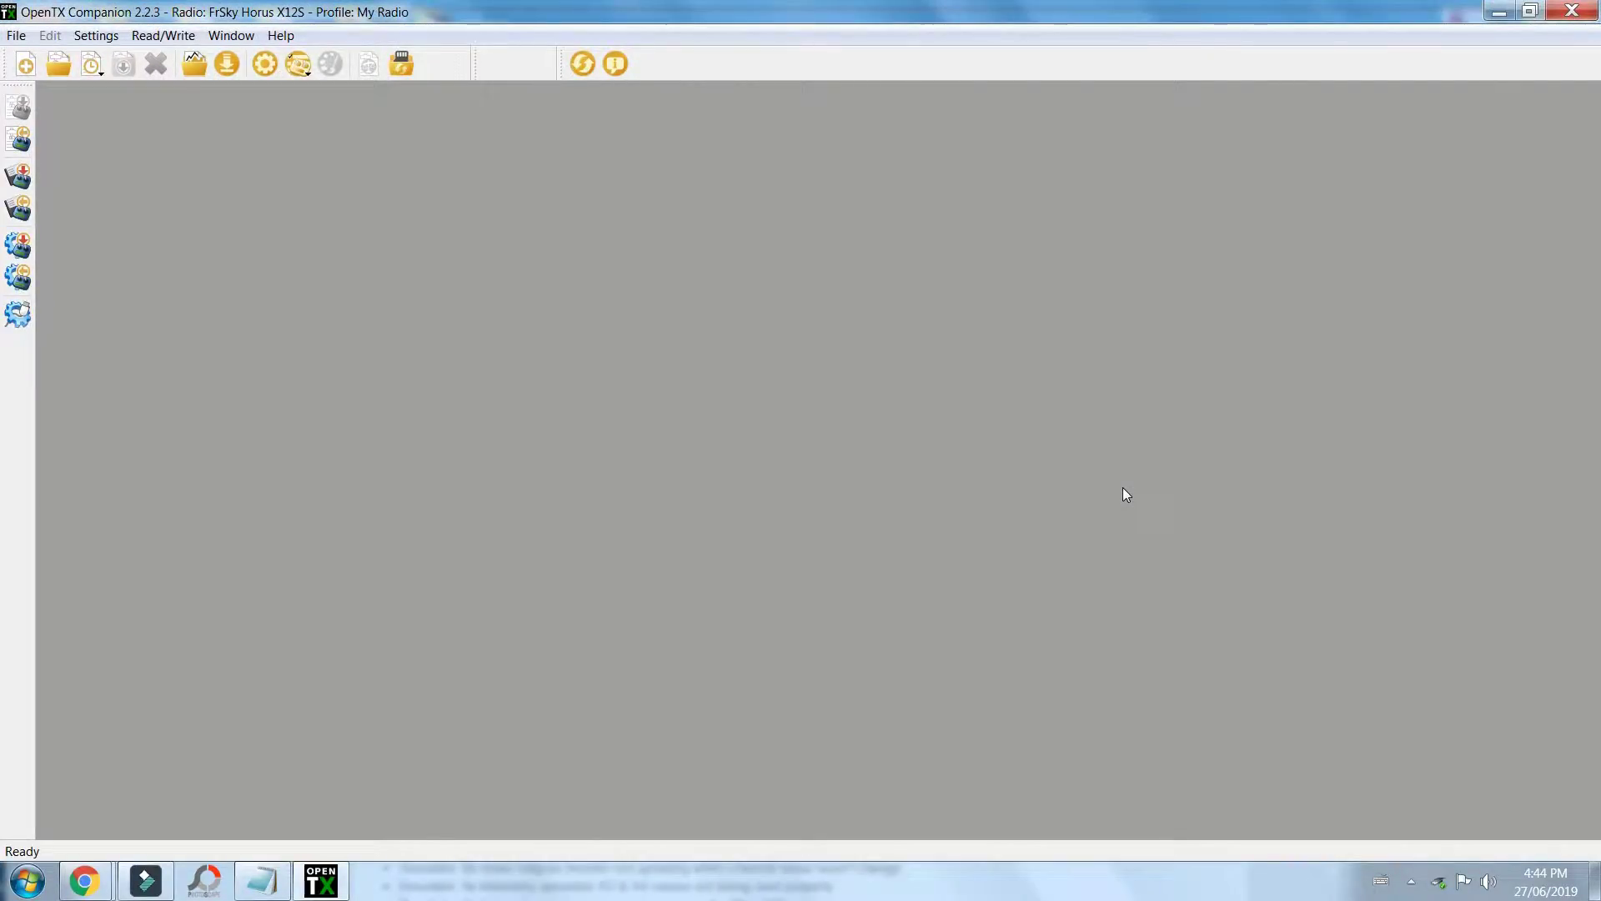
Step: Enable the offer to write firmware to the Tx after download in the radio profile, review the application and simulator settings, and save
left_click(268, 64)
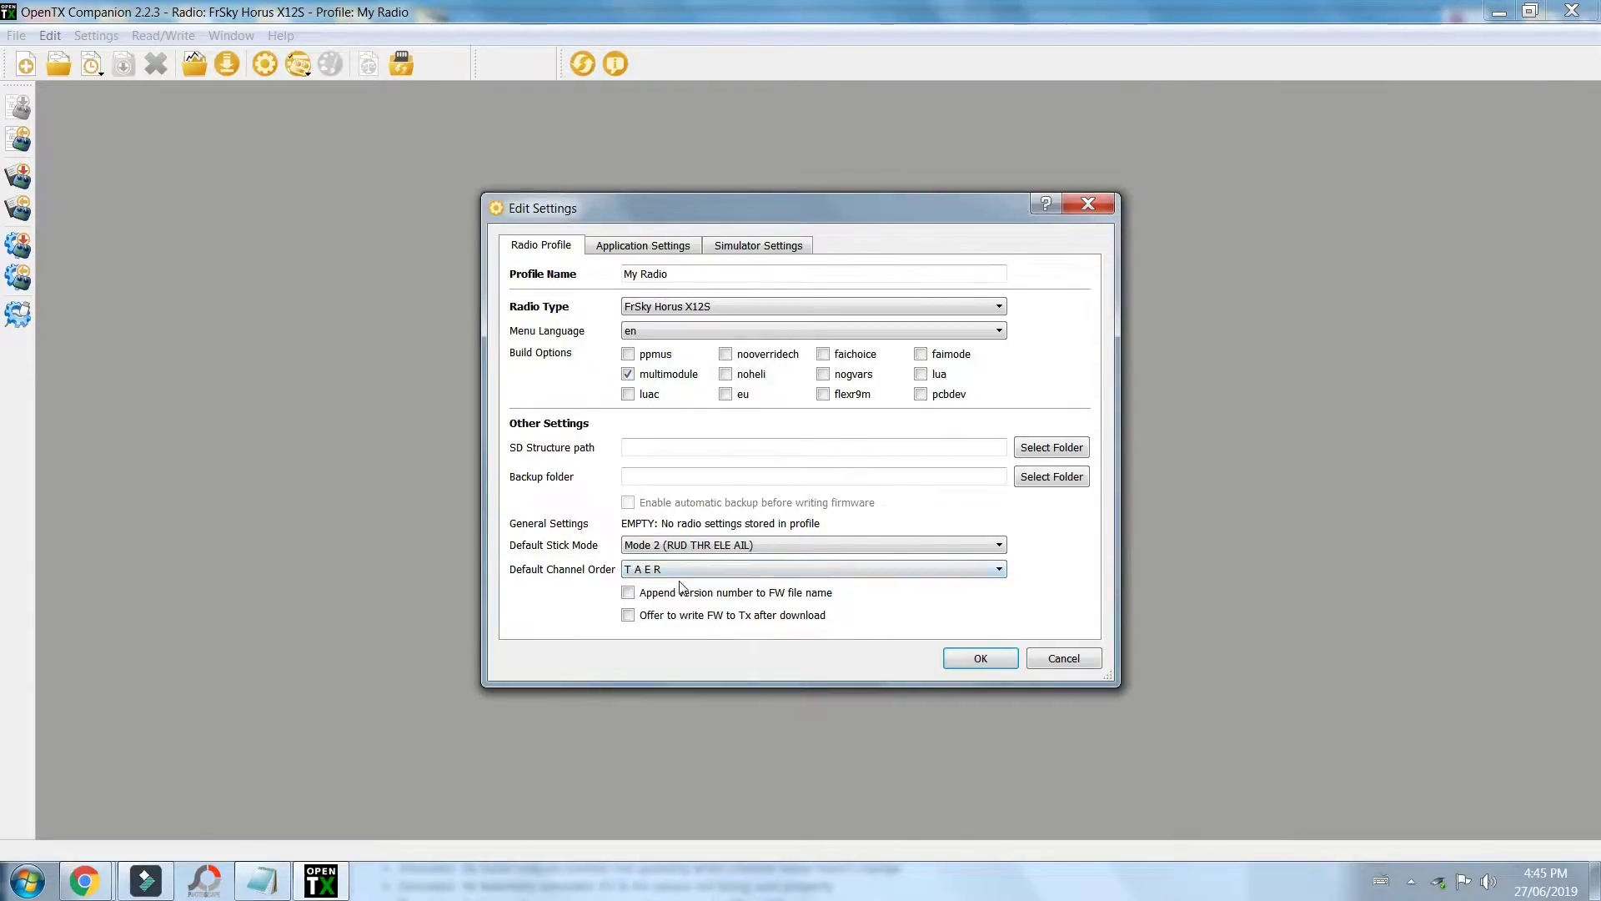
left_click(999, 570)
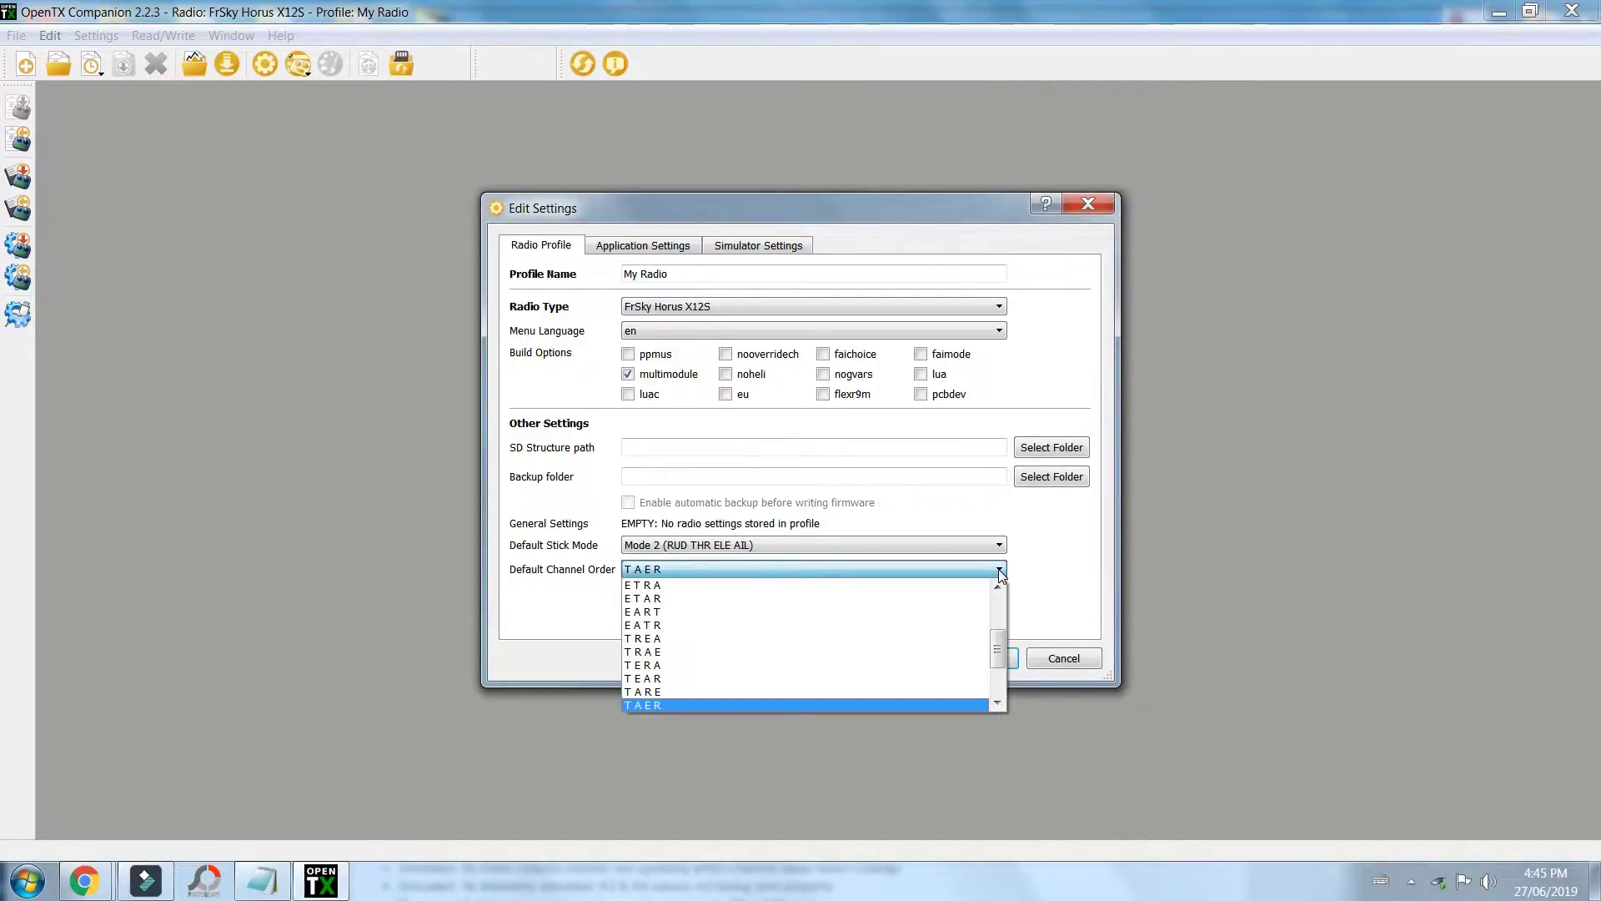
left_click(1000, 572)
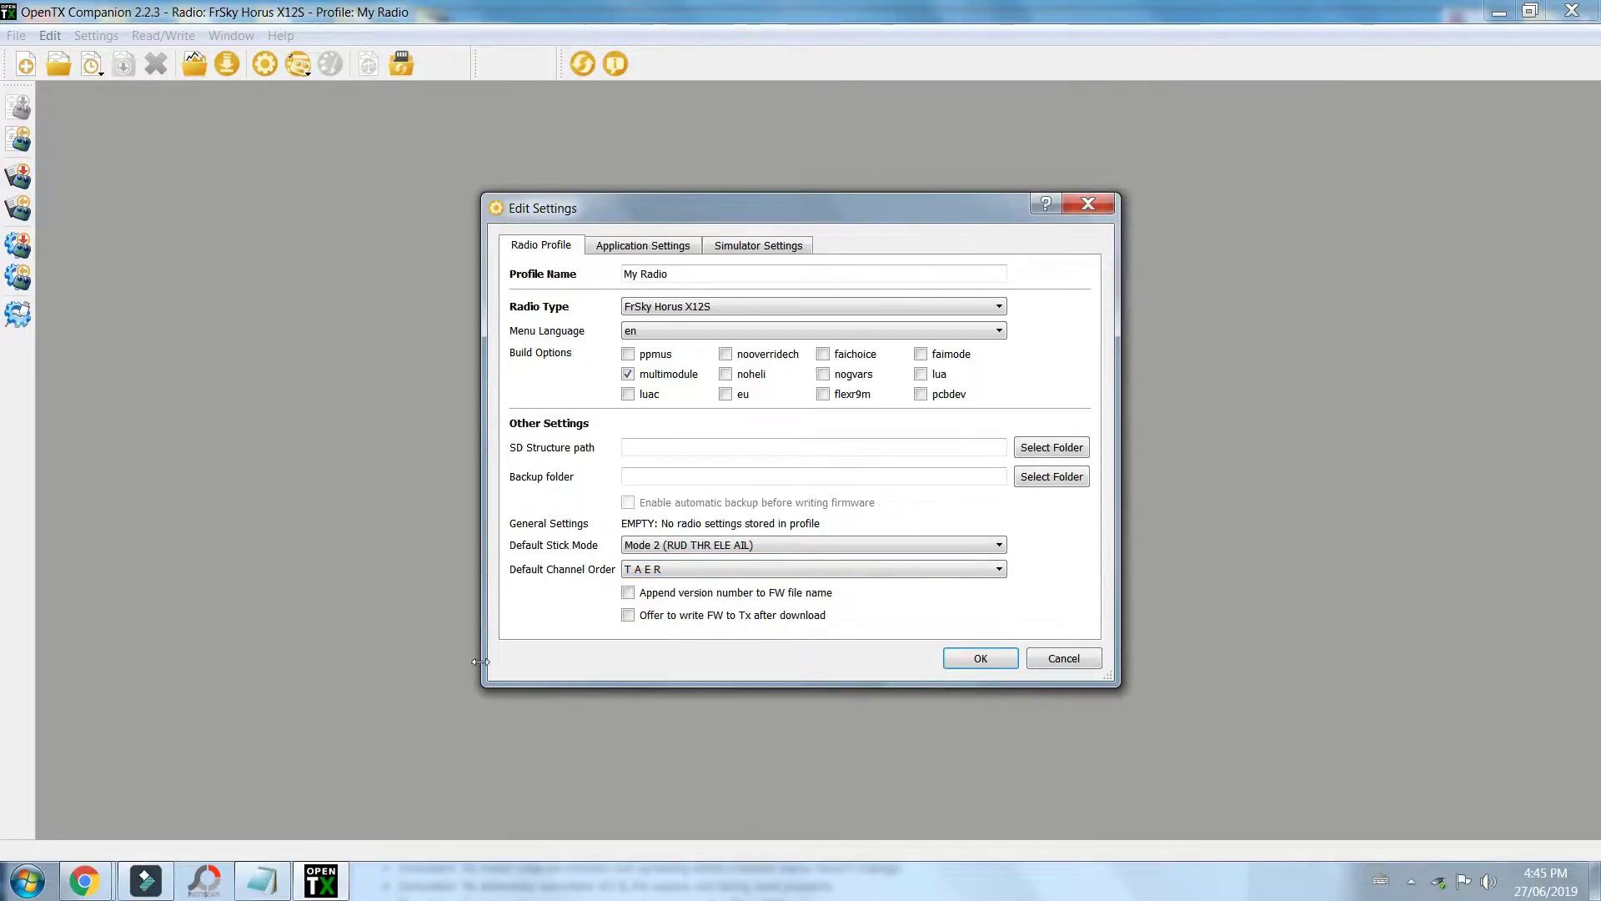
left_click(628, 617)
left_click(644, 247)
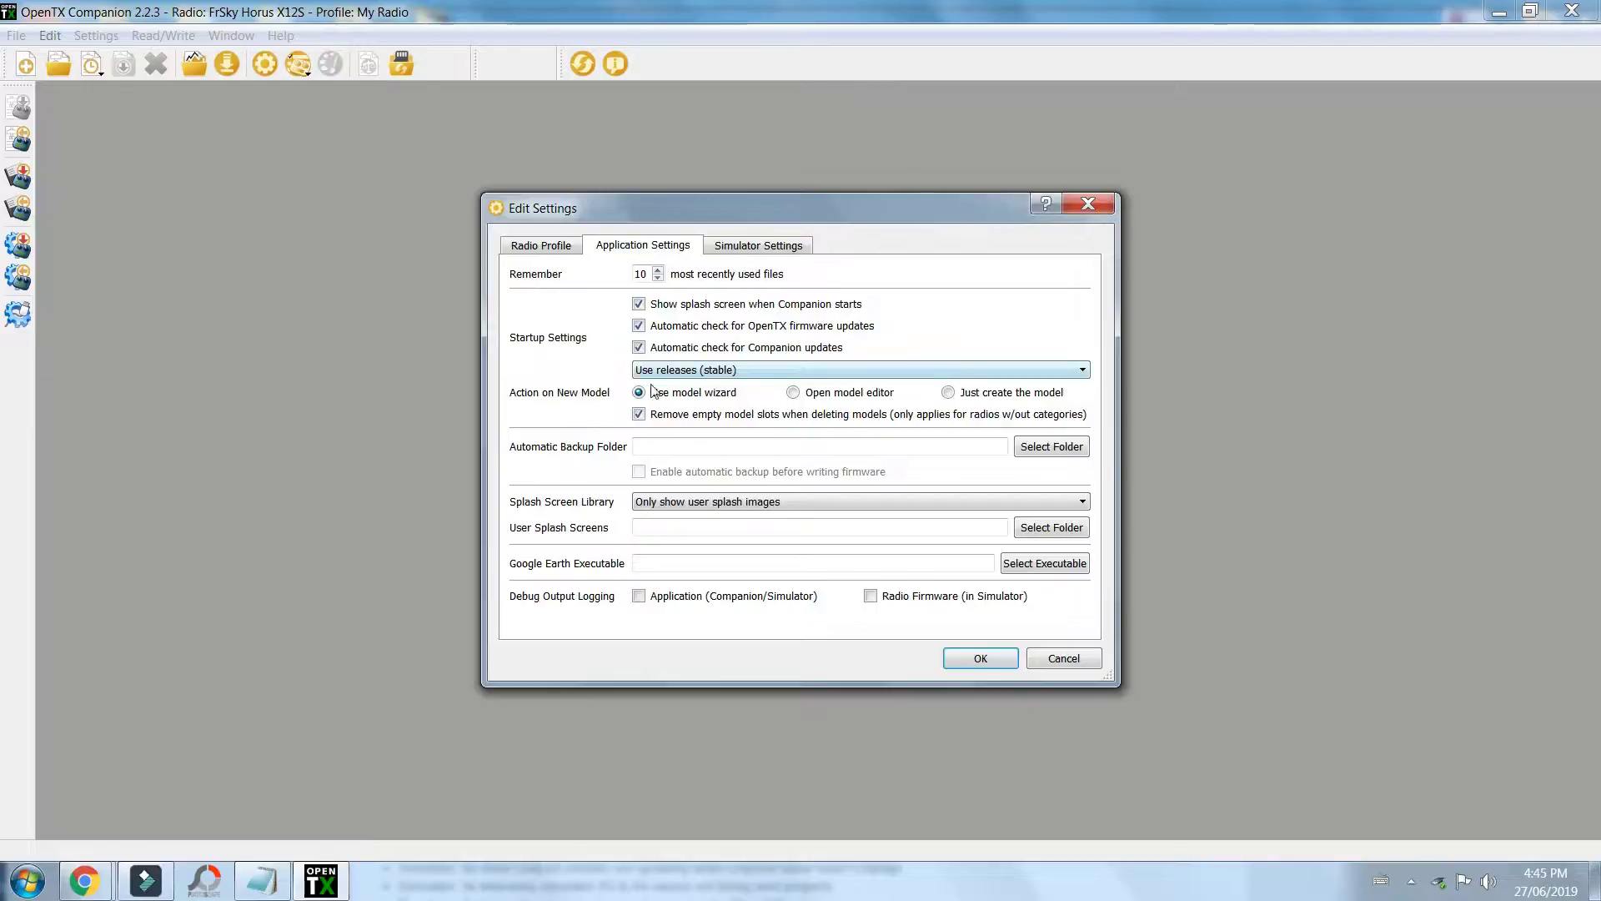
left_click(760, 246)
left_click(683, 247)
left_click(535, 247)
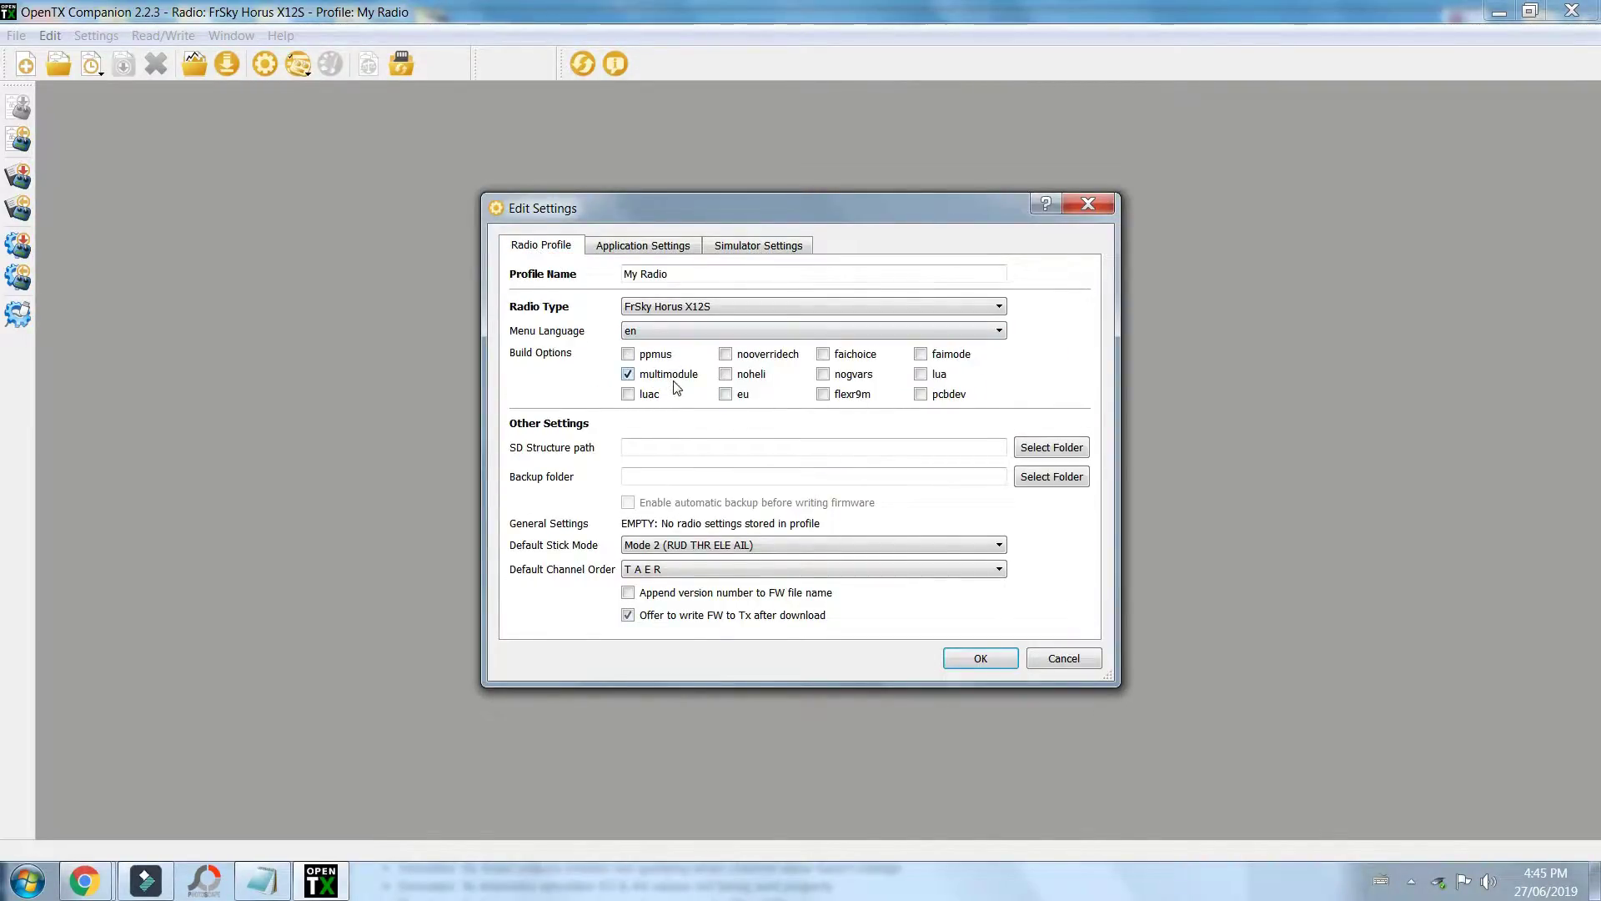
left_click(980, 658)
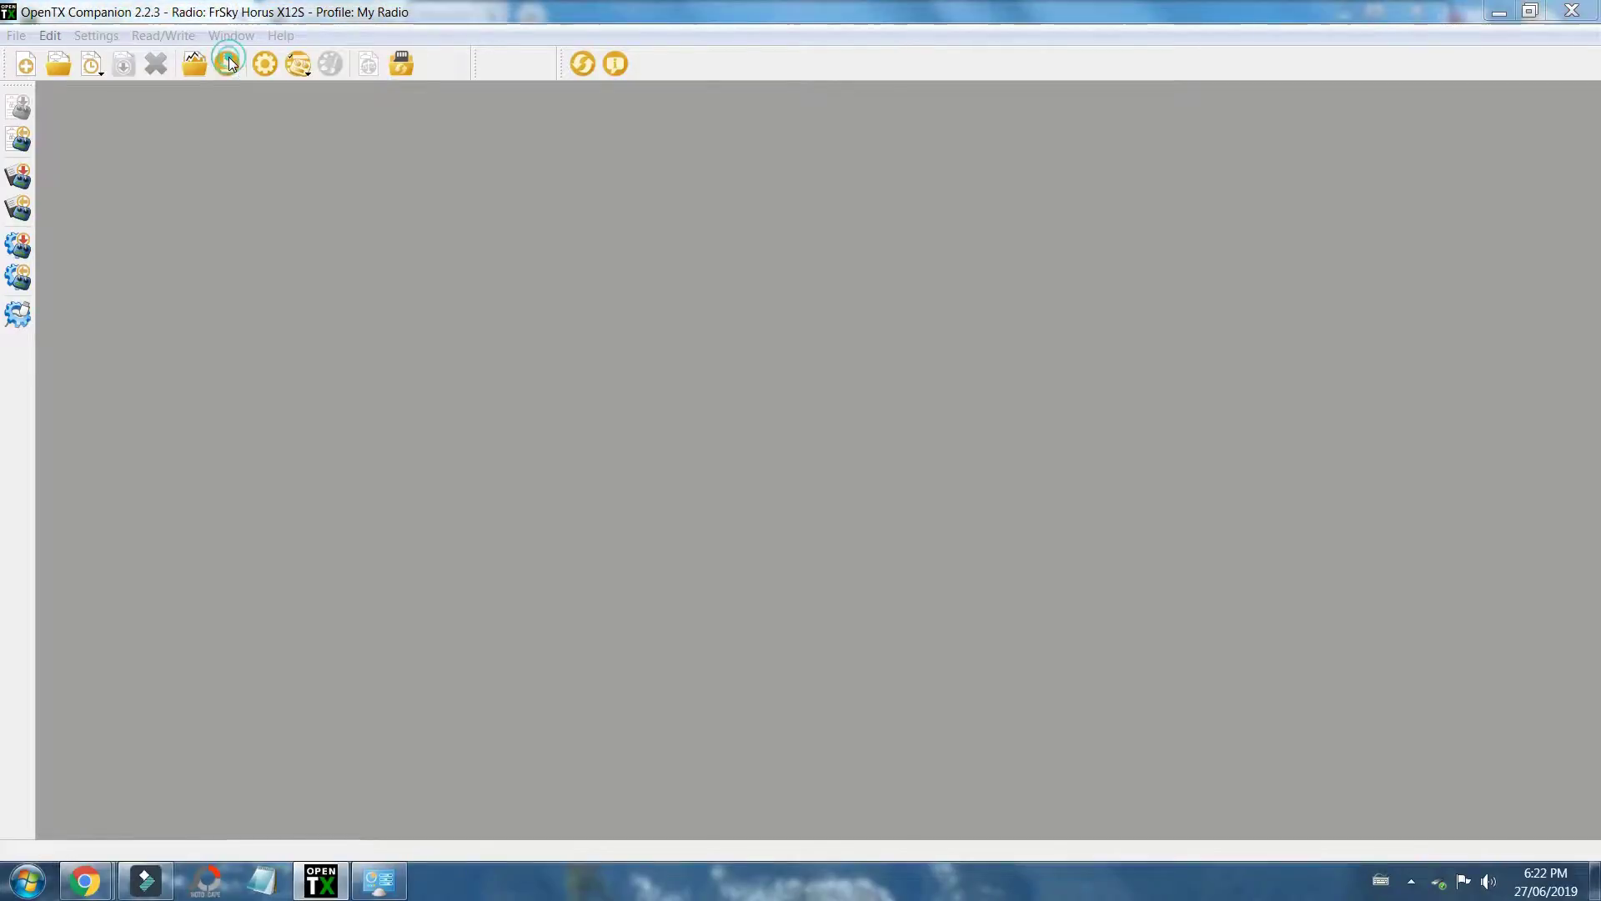
Step: Download the firmware for the radio and save it as opentx-x12s-multimodule-en in the personal user folder
left_click(229, 63)
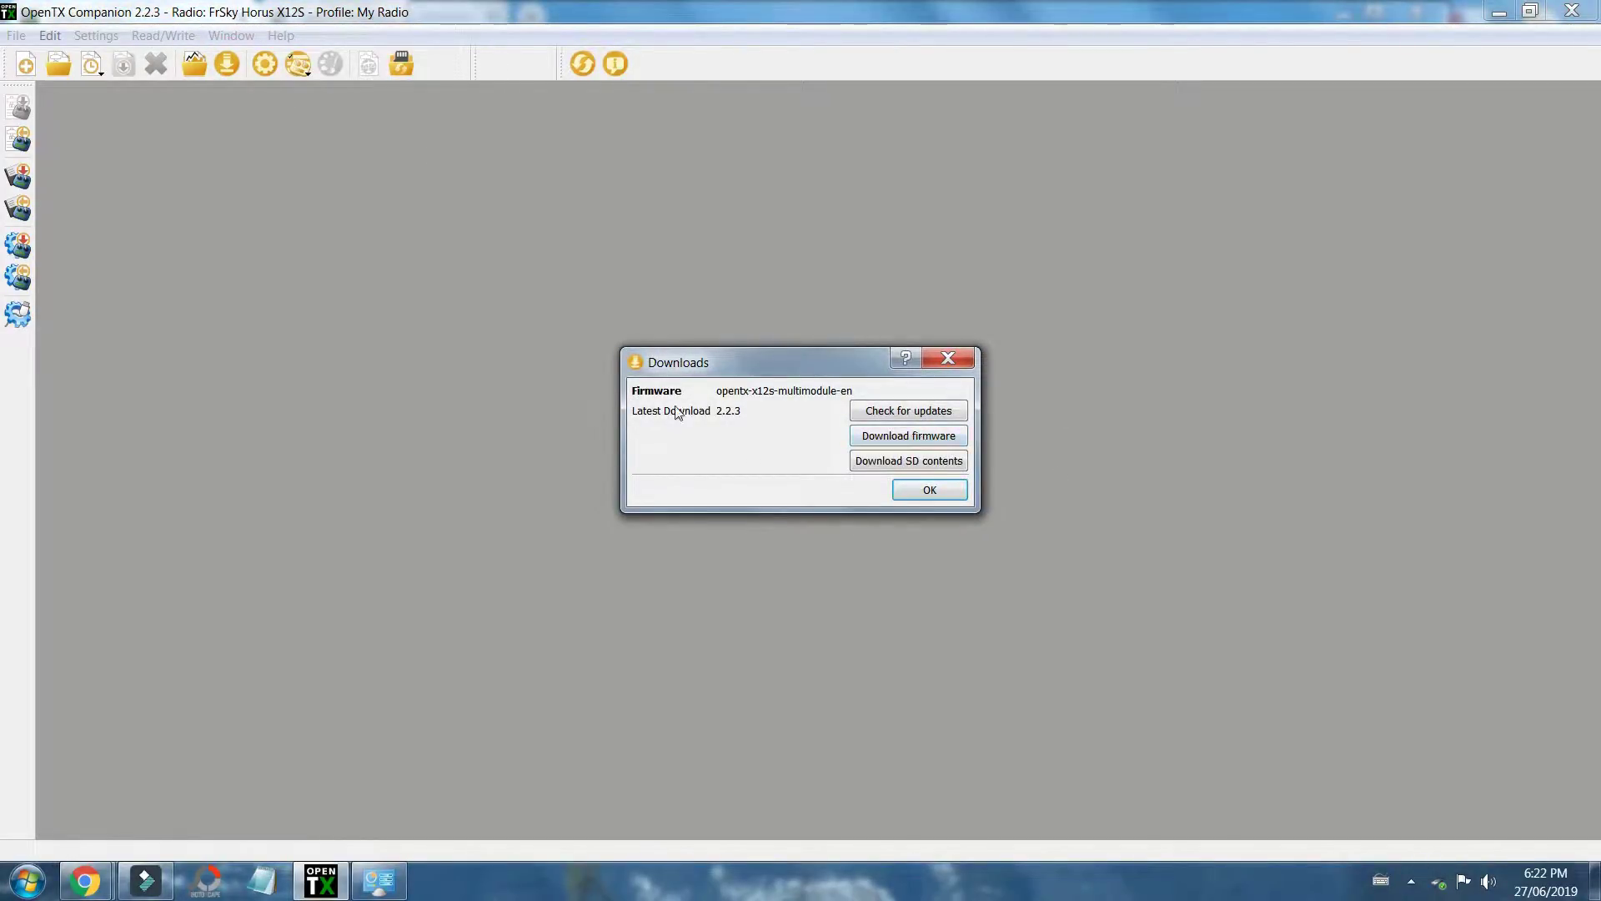
left_click(899, 440)
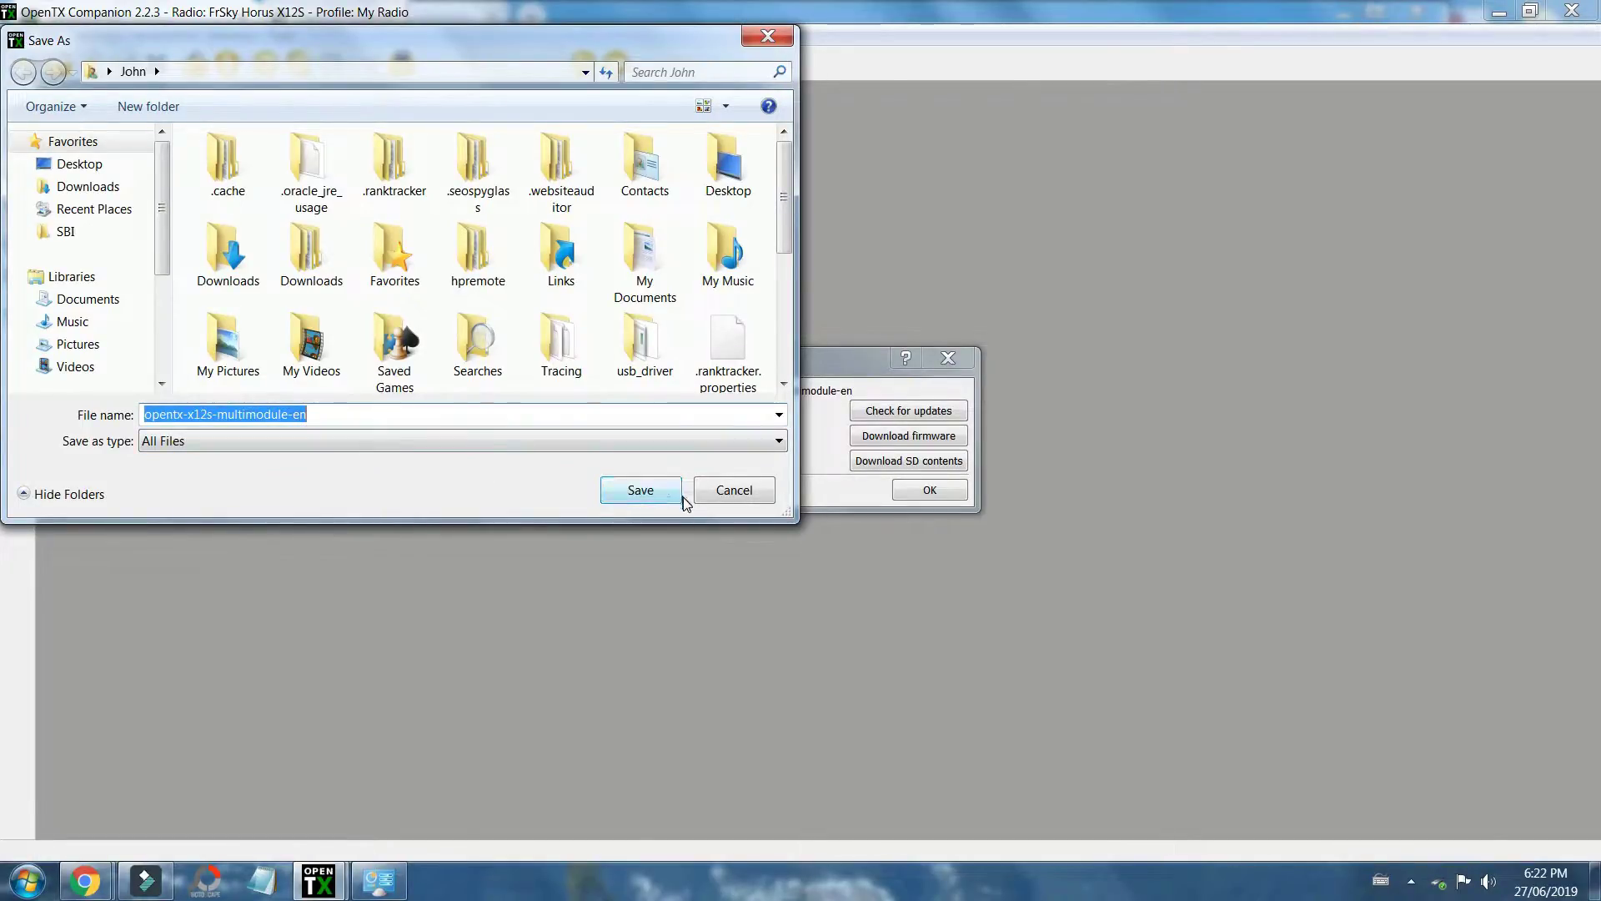
left_click(647, 497)
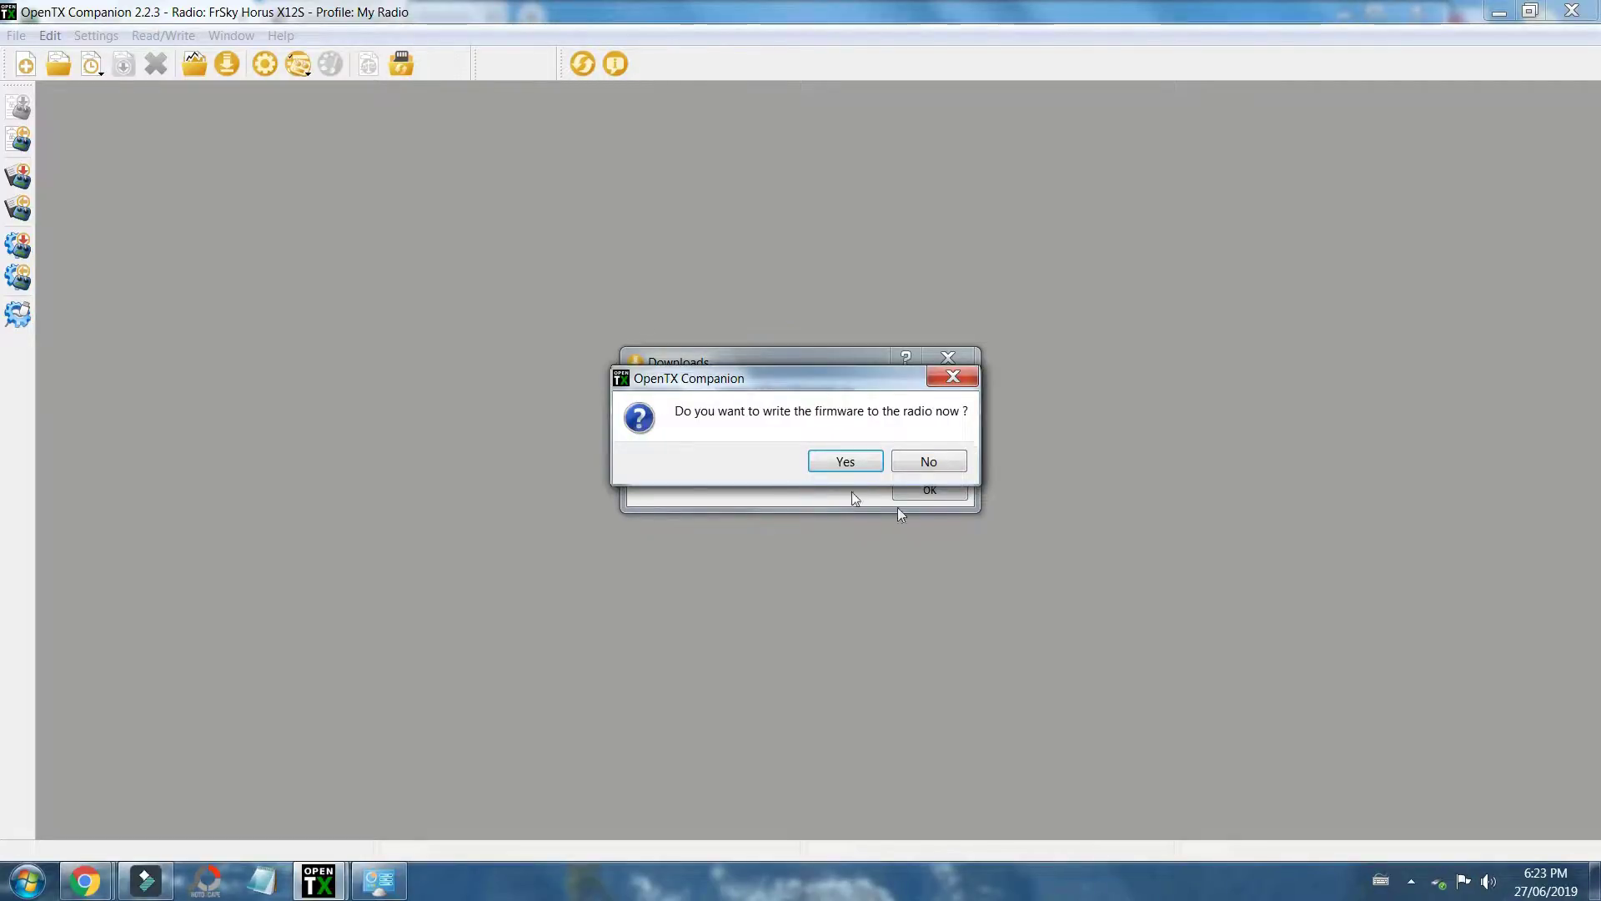
Step: Write the downloaded 2.2.3 firmware to the radio with the hardware compatibility check enabled, moving the Downloads dialog clear of the progress window
left_click(842, 467)
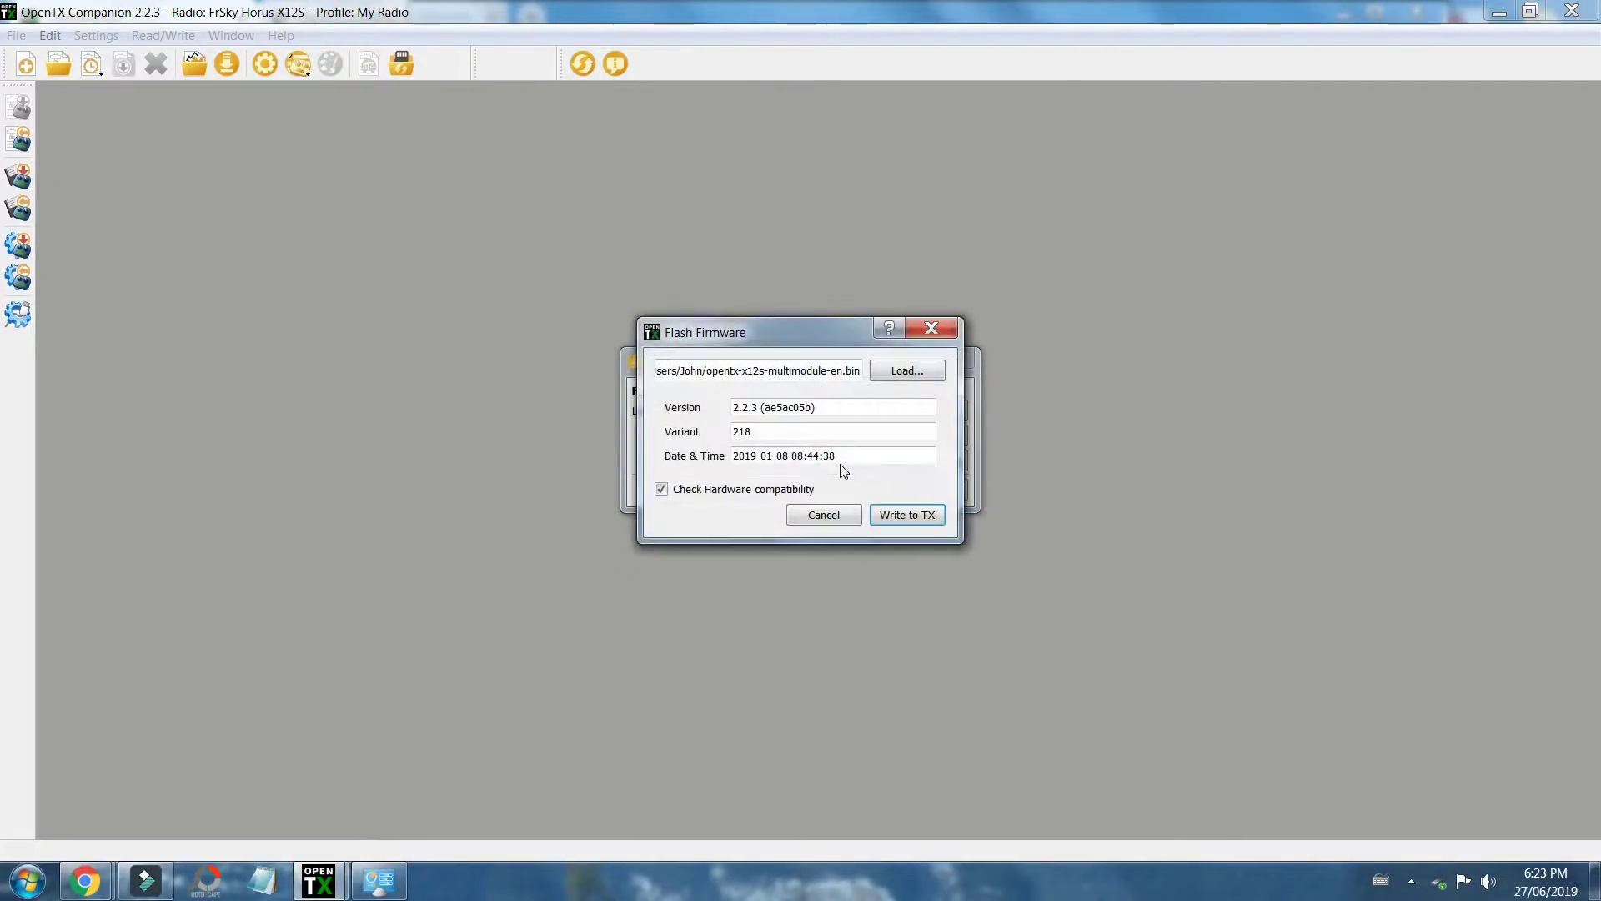
left_click(909, 516)
left_click_drag(814, 359, 1009, 193)
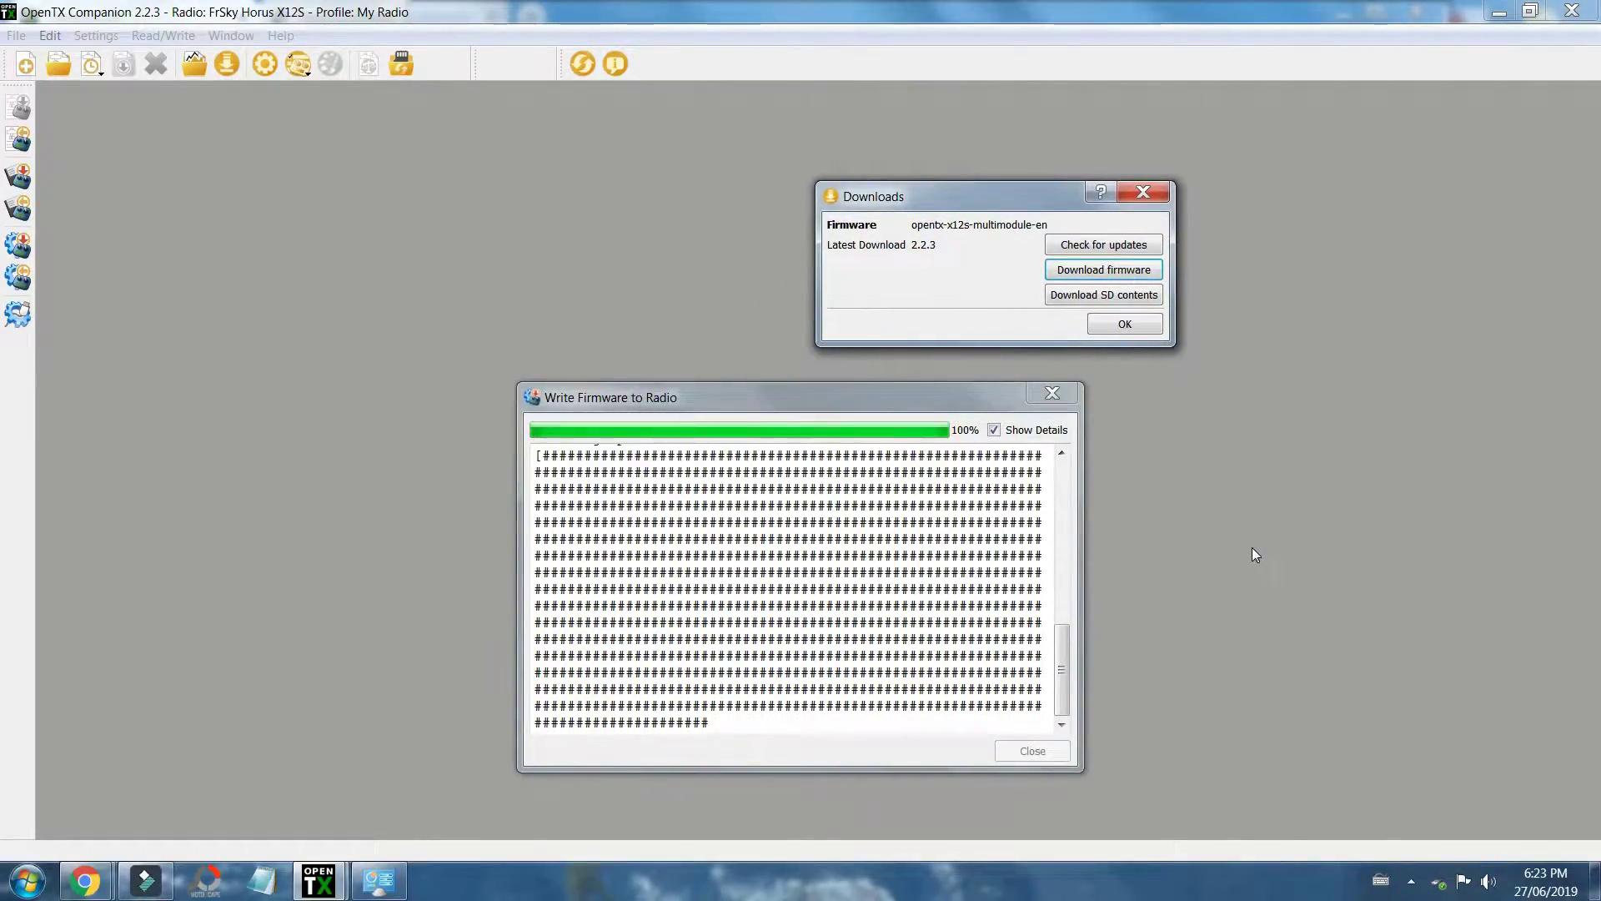